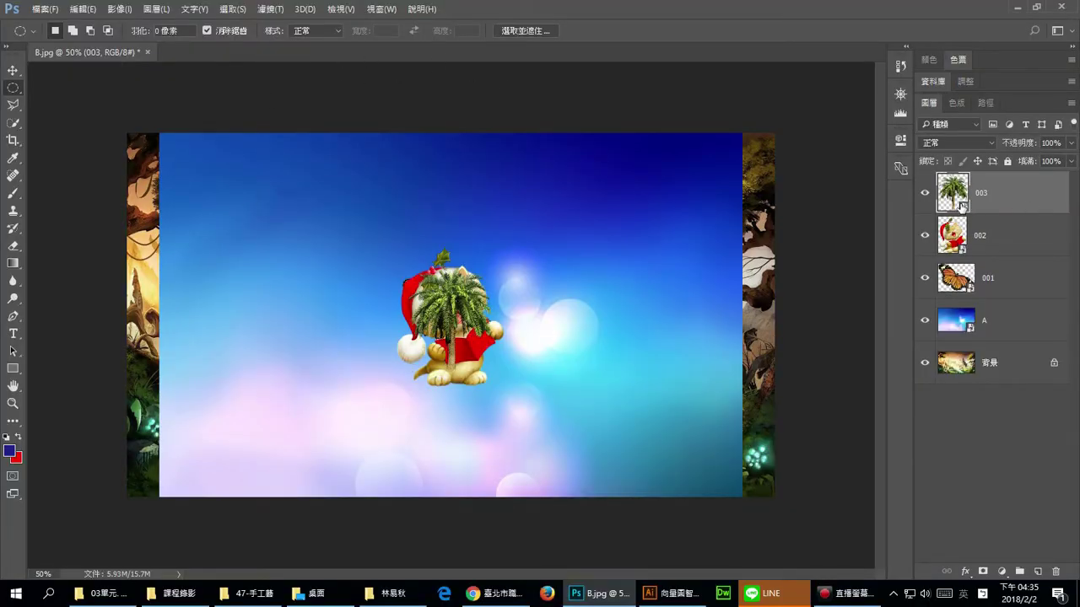
Select the 002 cat layer and drag B.jpg from the source image folder toward Photoshop.
{"action": "left_click_drag", "start_coordinate": [966, 202], "coordinate": [966, 253]}
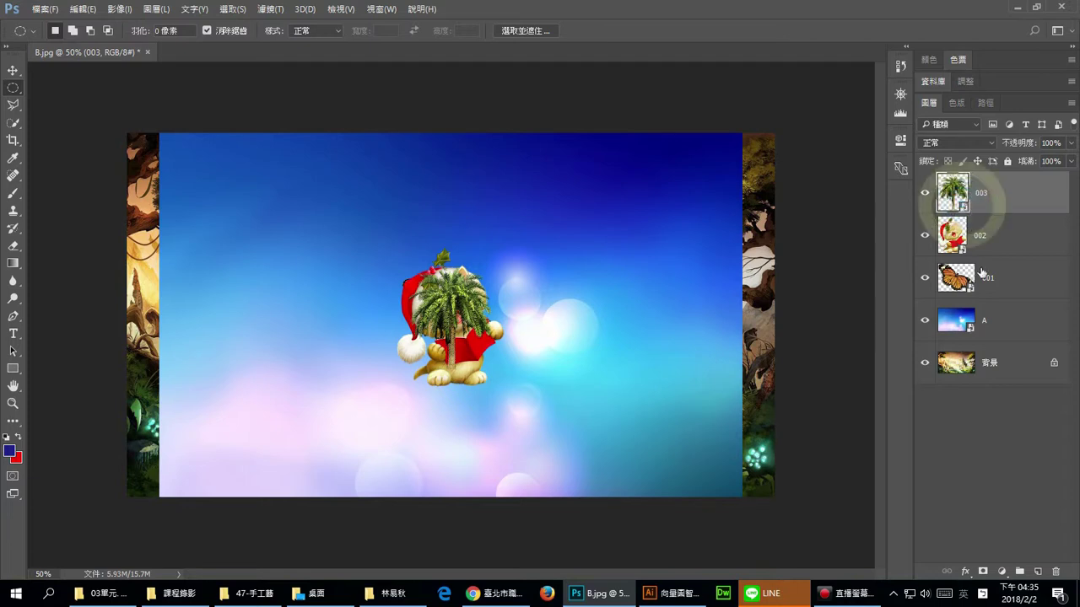
{"action": "left_click", "coordinate": [966, 244]}
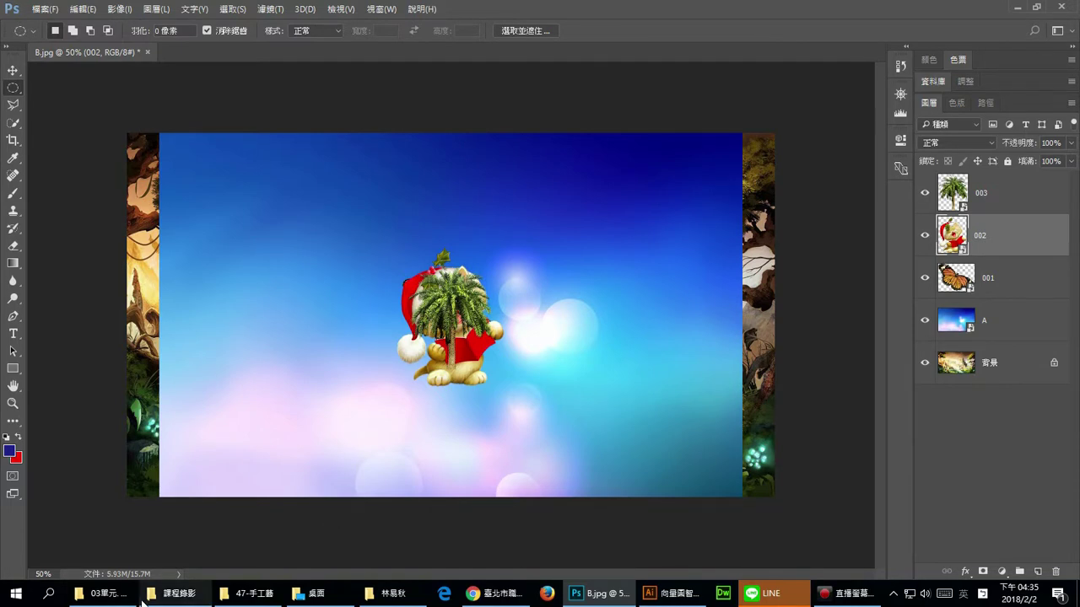
{"action": "mouse_move", "coordinate": [173, 594]}
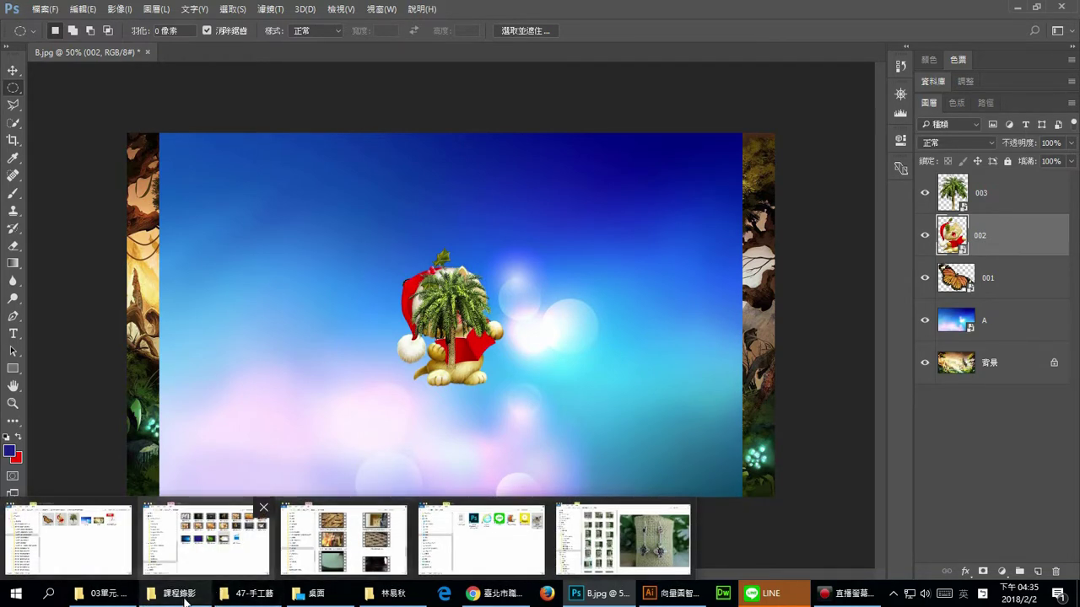
{"action": "left_click", "coordinate": [89, 594]}
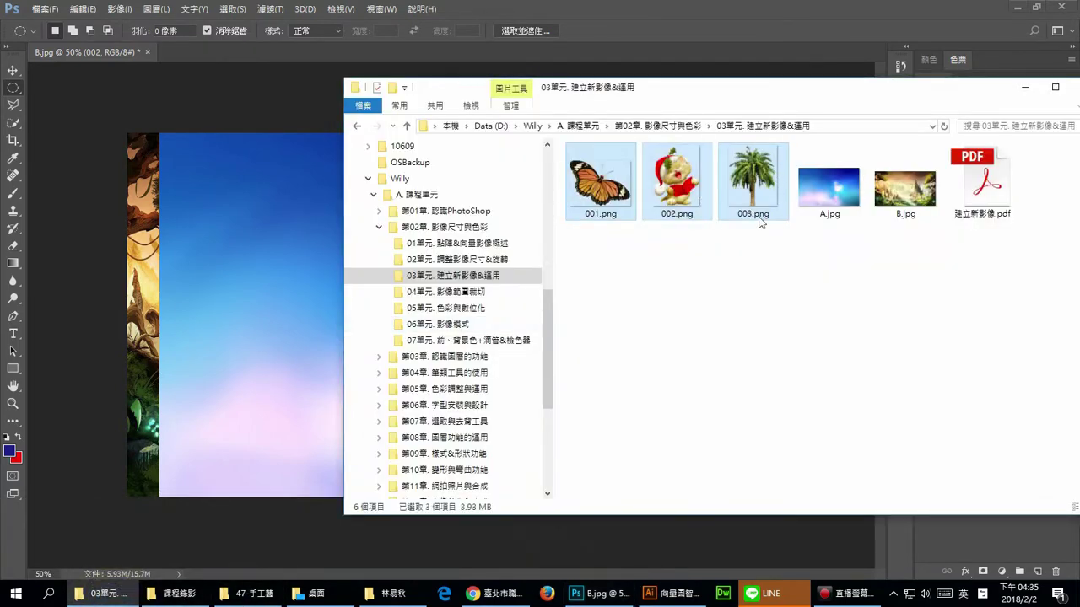
{"action": "left_click", "coordinate": [811, 286]}
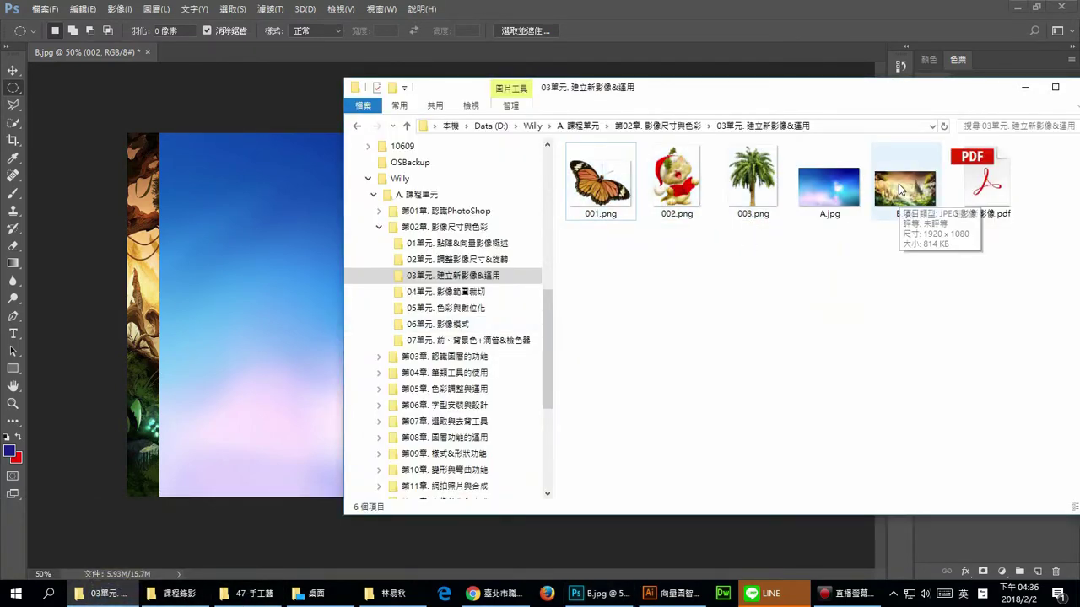
{"action": "left_click_drag", "start_coordinate": [916, 185], "coordinate": [658, 17]}
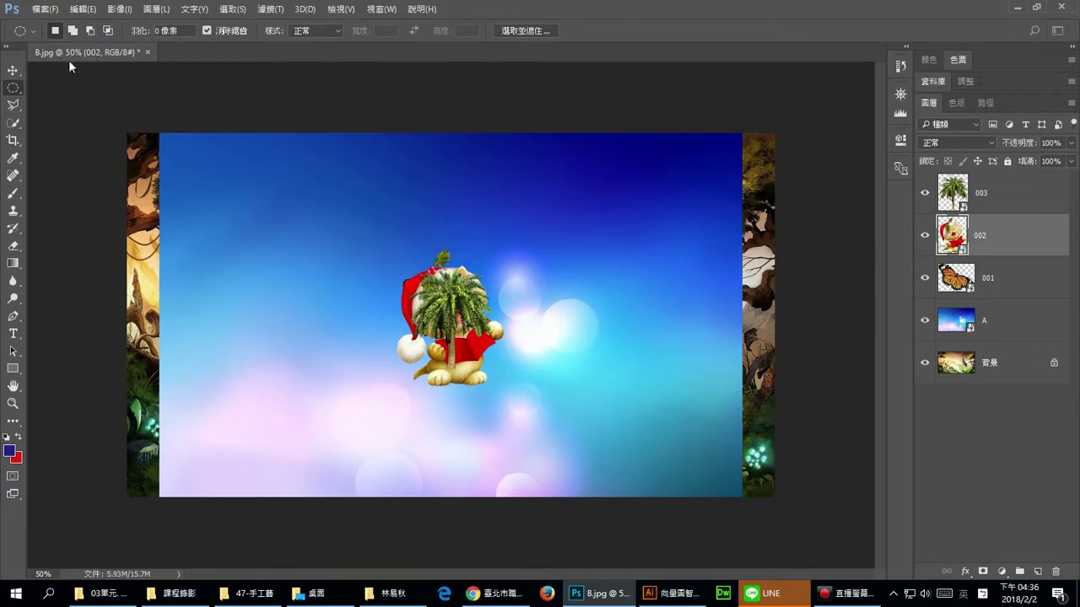
Save the layered composite to the Desktop as 01.psd in Photoshop format.
{"action": "left_click", "coordinate": [48, 10]}
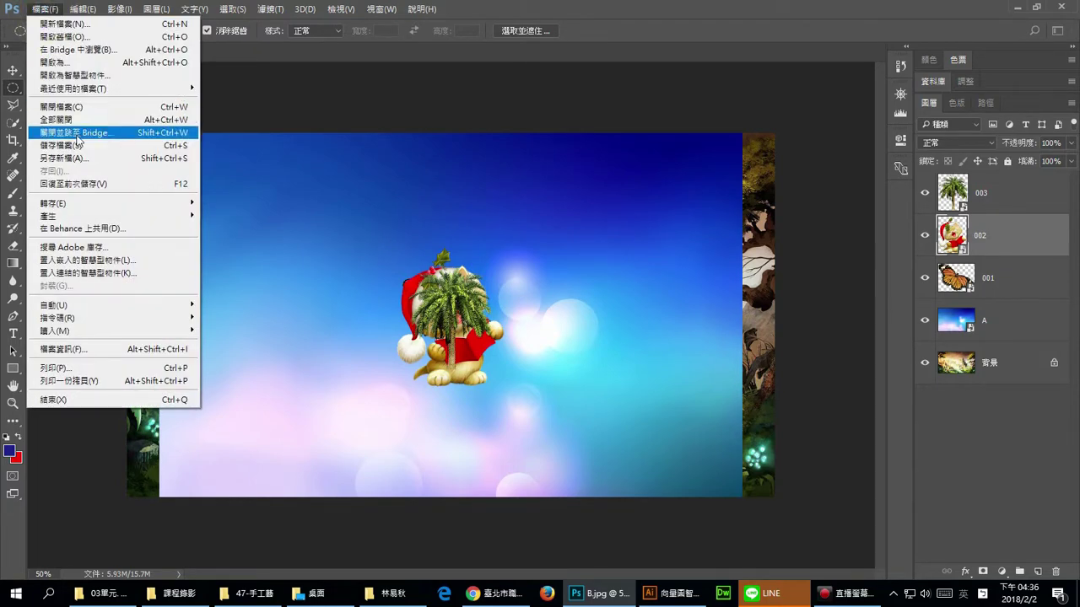
{"action": "left_click", "coordinate": [75, 159]}
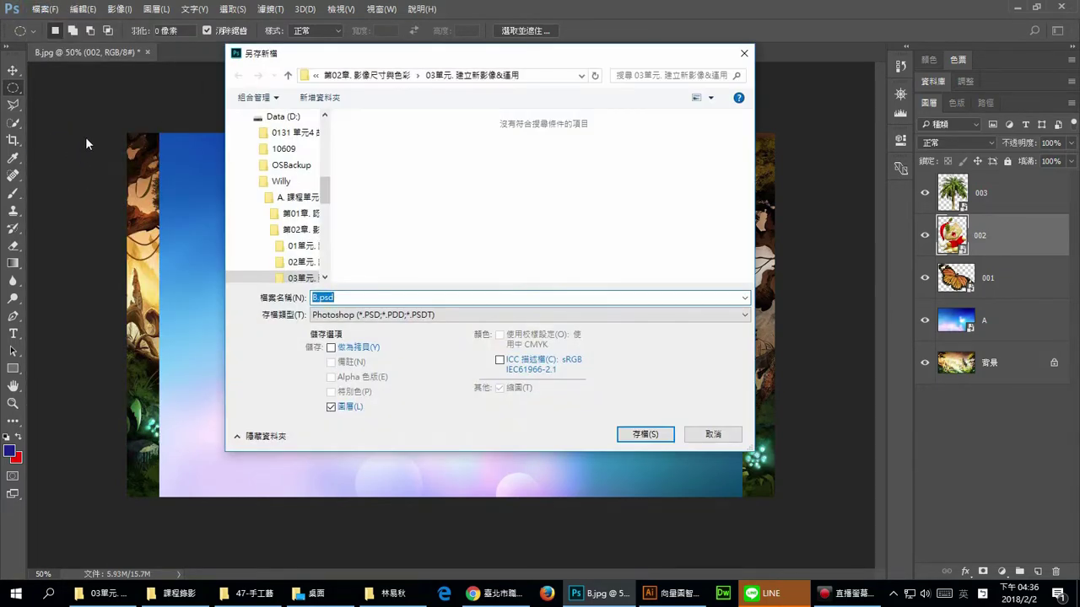
{"action": "left_click_drag", "start_coordinate": [327, 192], "coordinate": [322, 133]}
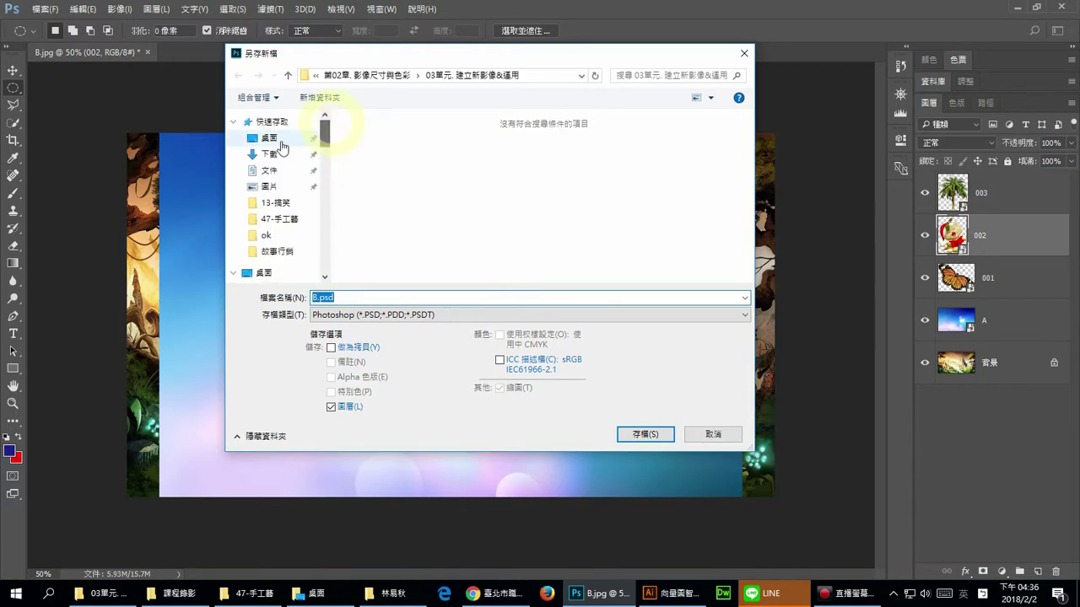
{"action": "left_click", "coordinate": [272, 139]}
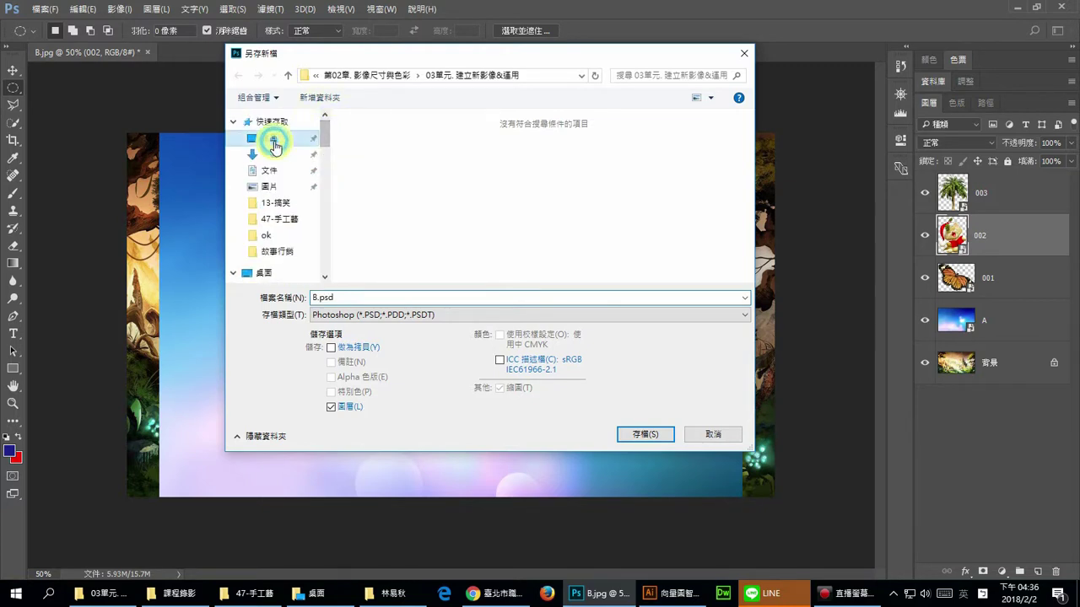
{"action": "left_click", "coordinate": [343, 298]}
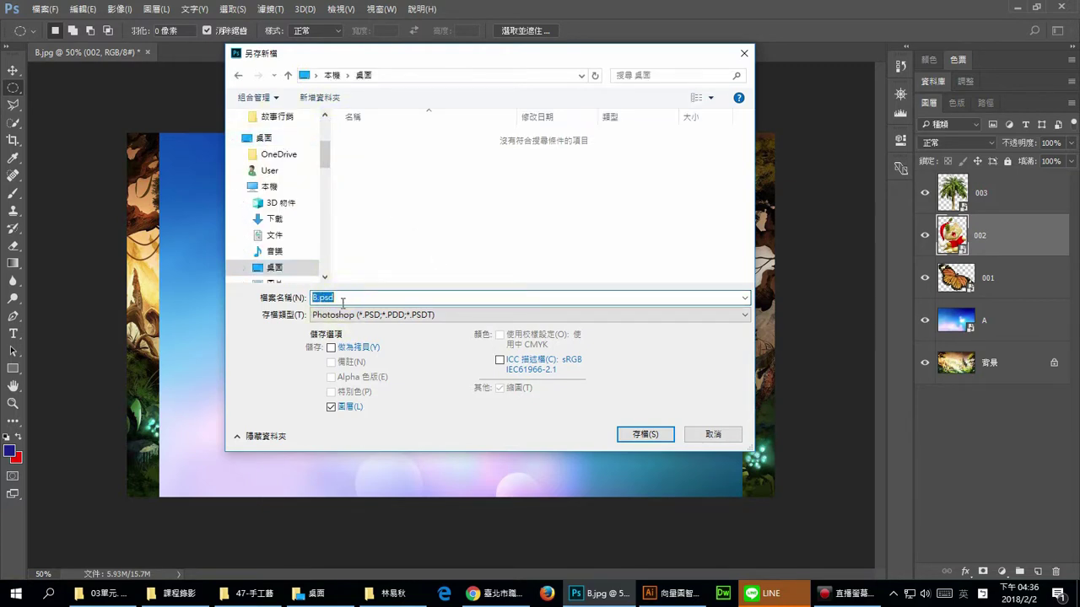
{"action": "type", "text": "01"}
{"action": "left_click", "coordinate": [646, 433]}
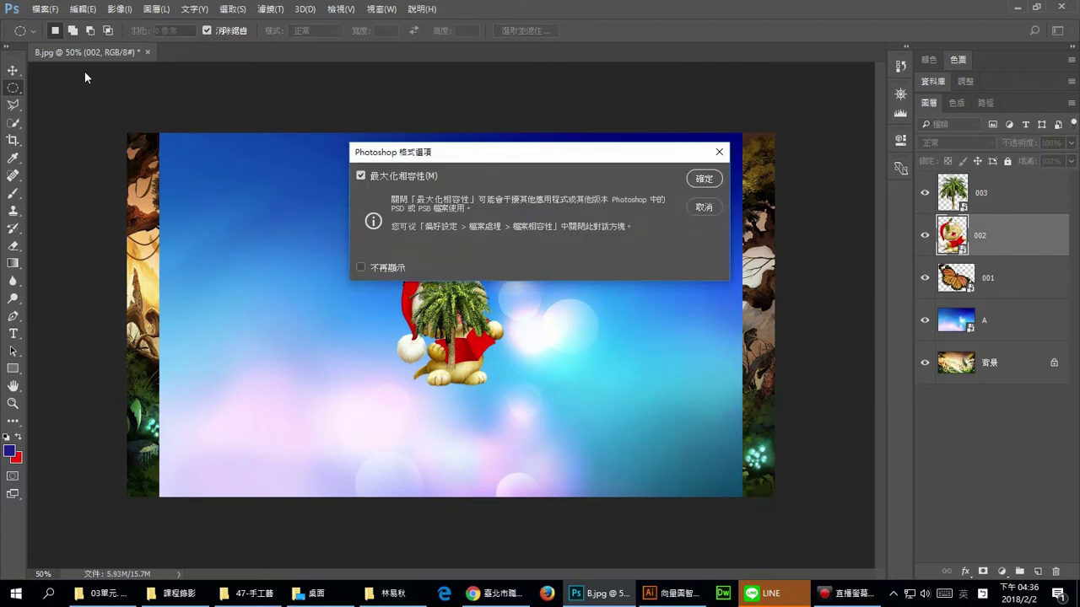
{"action": "left_click", "coordinate": [705, 179]}
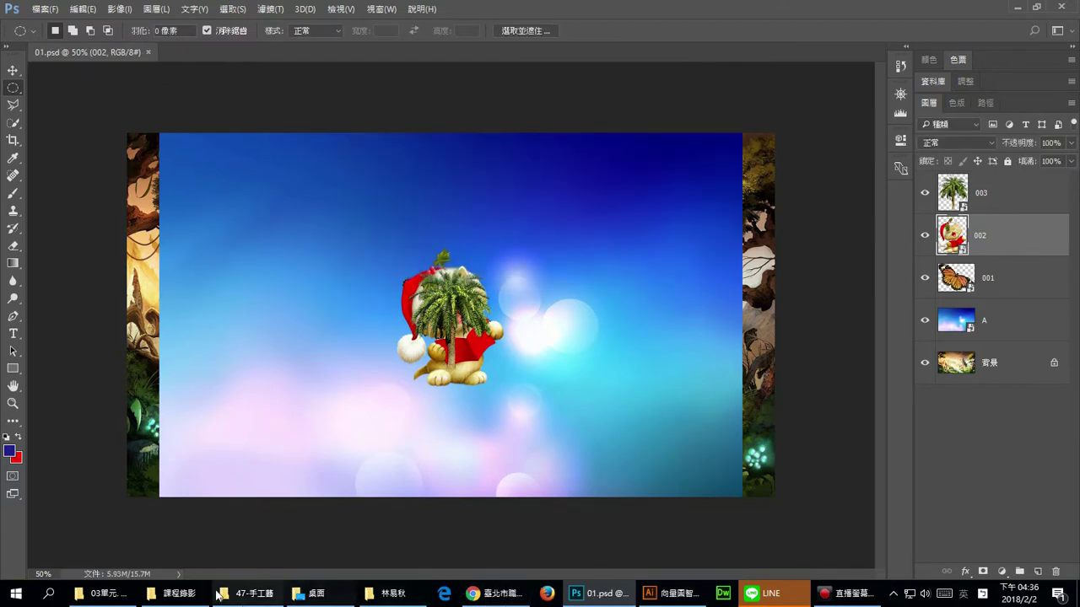
Drag B.jpg, then 001.png, 002.png, 003.png and A.jpg, from File Explorer into Photoshop.
{"action": "left_click", "coordinate": [105, 593]}
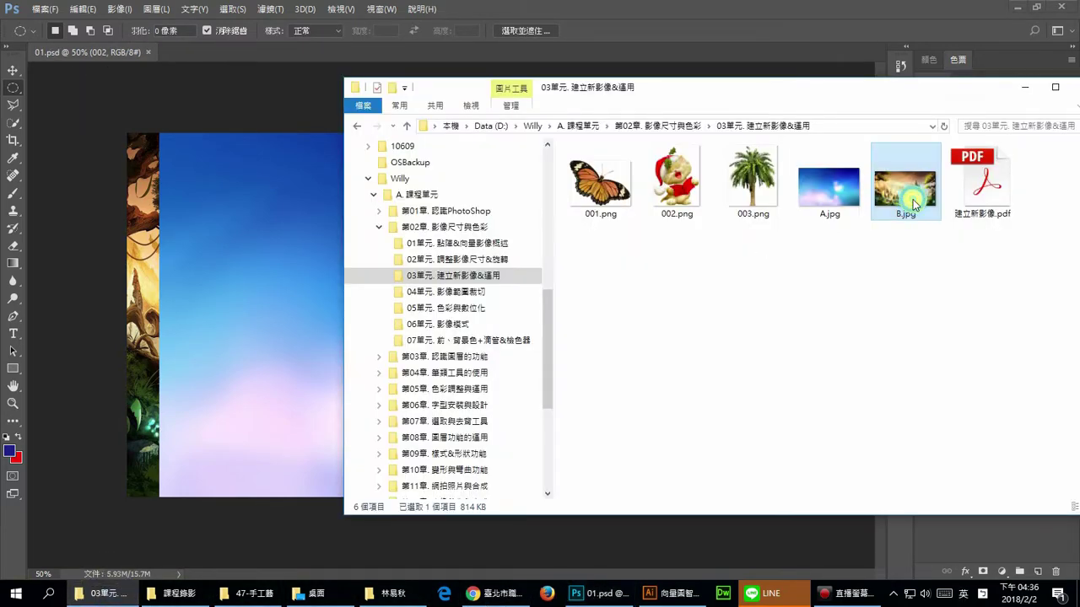
{"action": "left_click_drag", "start_coordinate": [904, 185], "coordinate": [783, 49]}
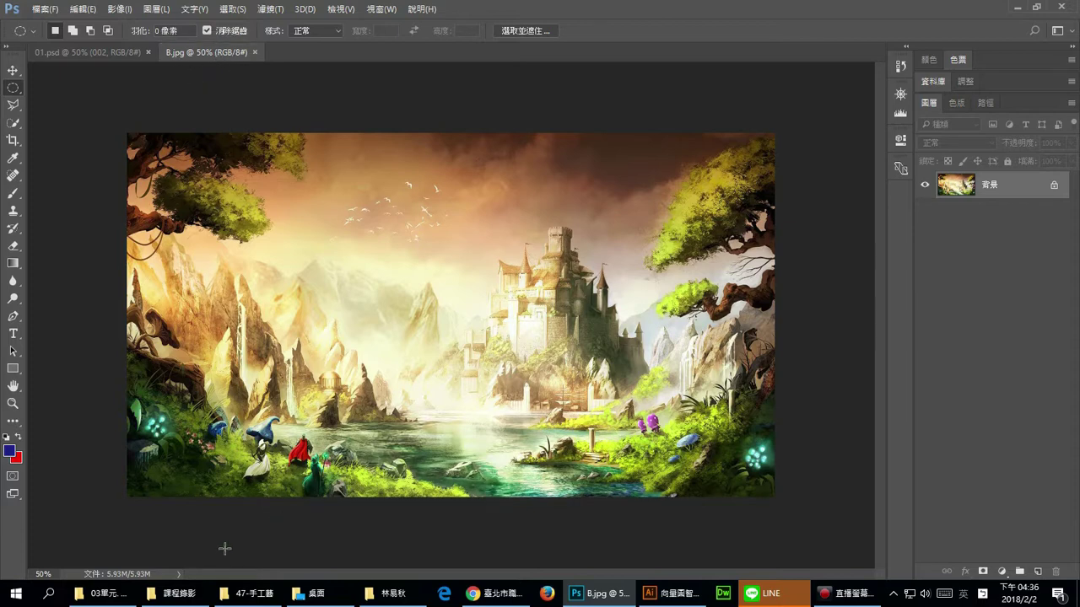
{"action": "left_click", "coordinate": [101, 593]}
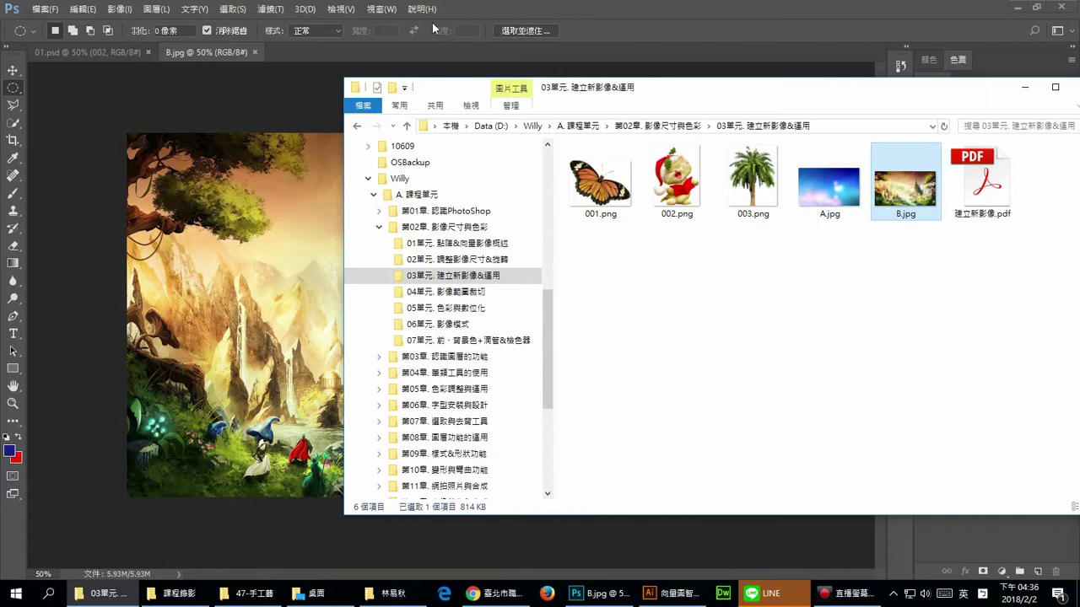
{"action": "left_click_drag", "start_coordinate": [588, 253], "coordinate": [840, 183]}
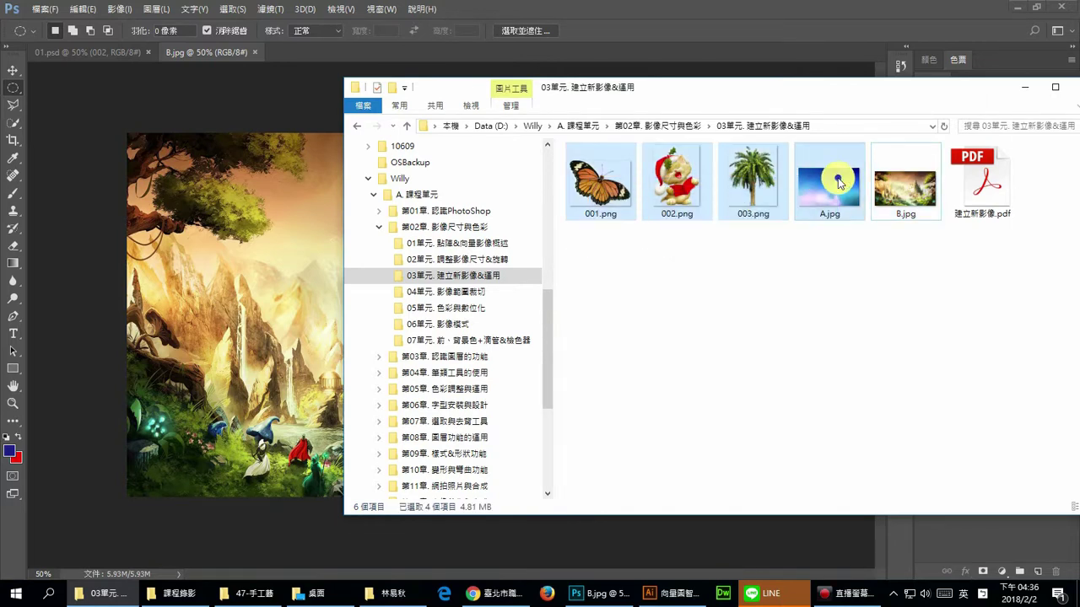
{"action": "left_click_drag", "start_coordinate": [599, 182], "coordinate": [679, 21]}
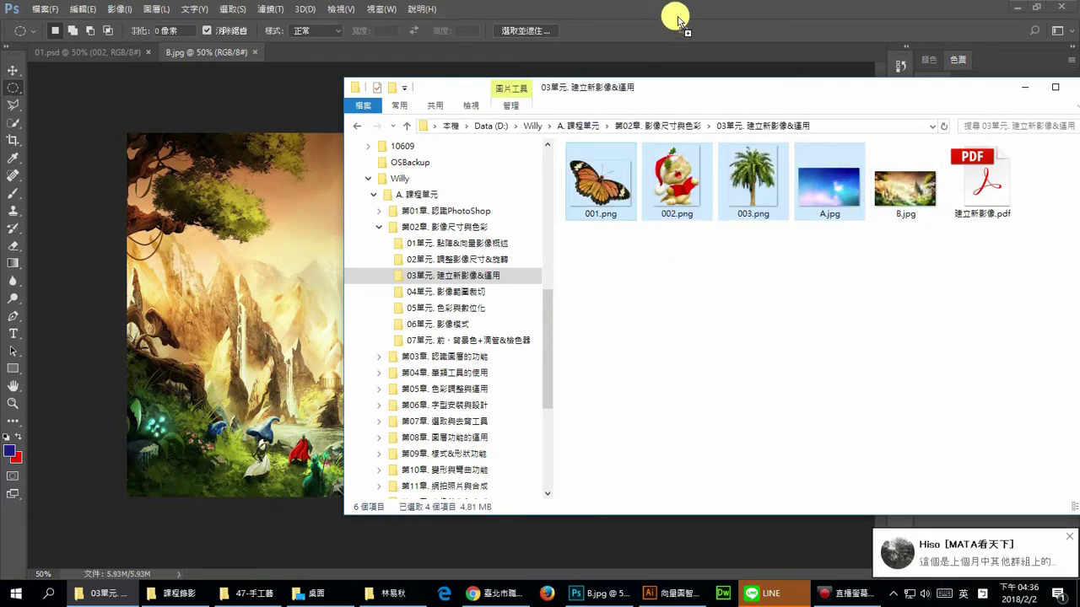
{"action": "mouse_move", "coordinate": [679, 21]}
{"action": "left_mouse_down"}
{"action": "mouse_move", "coordinate": [267, 192]}
{"action": "mouse_move", "coordinate": [622, 19]}
{"action": "left_mouse_up"}
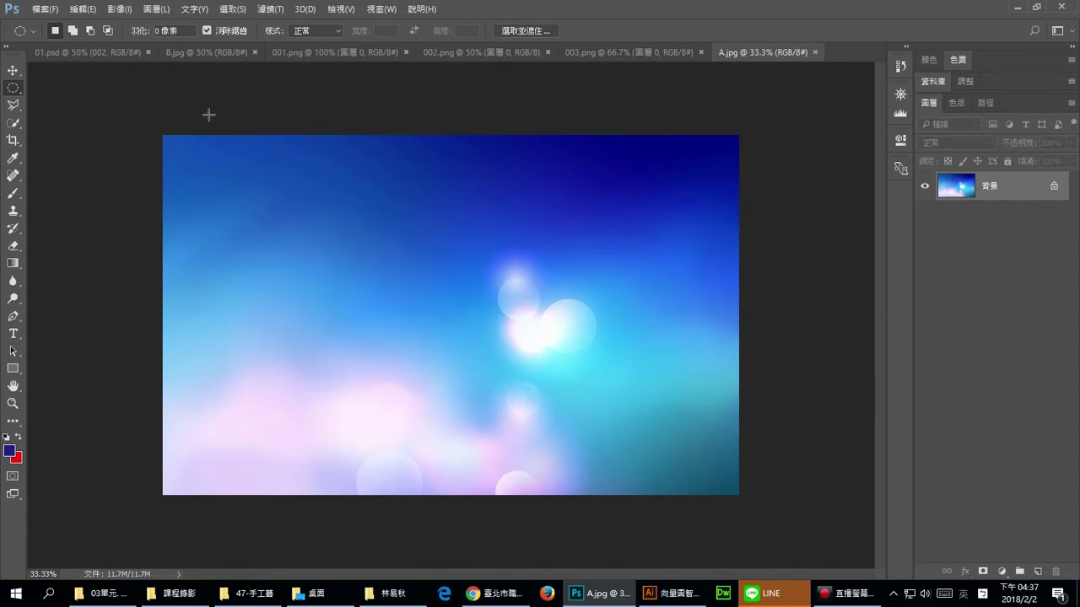
With the Move tool active, float A.jpg in its own window over B.jpg.
{"action": "left_click", "coordinate": [13, 70]}
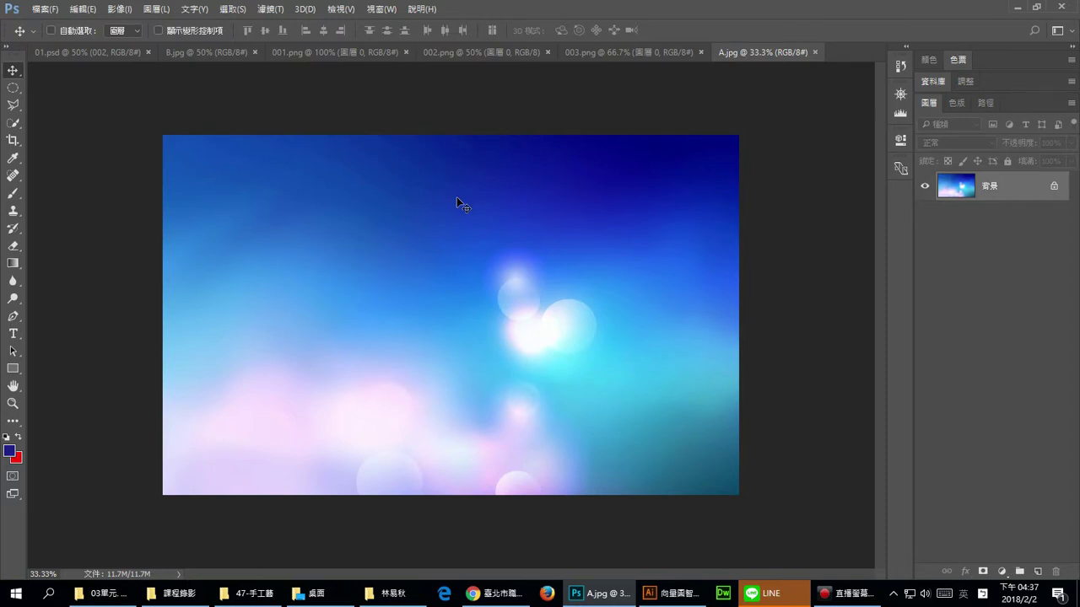
{"action": "left_click_drag", "start_coordinate": [782, 52], "coordinate": [683, 194]}
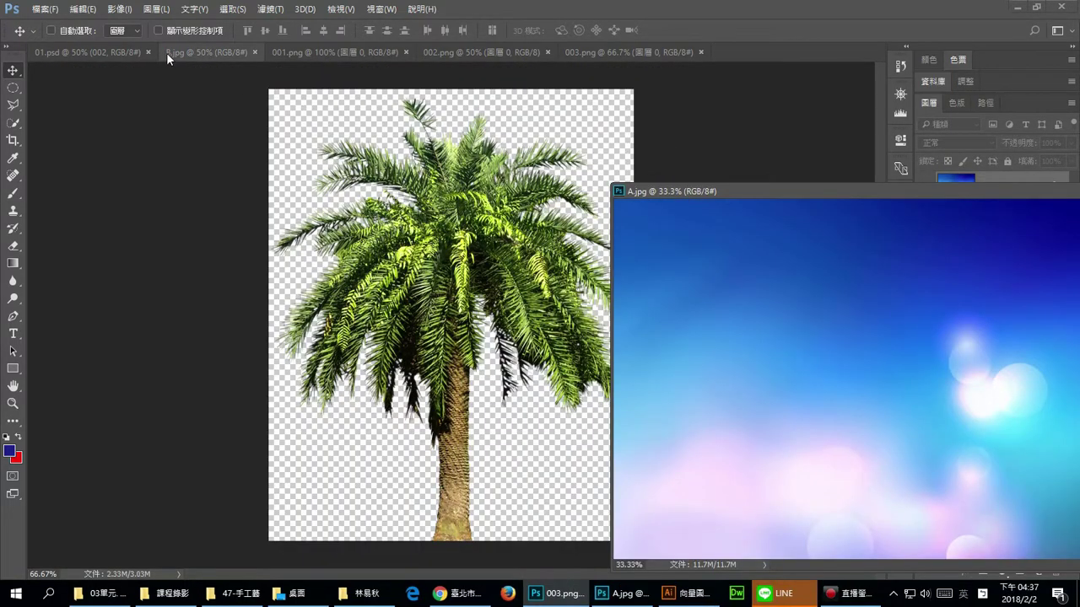
{"action": "left_click", "coordinate": [205, 52]}
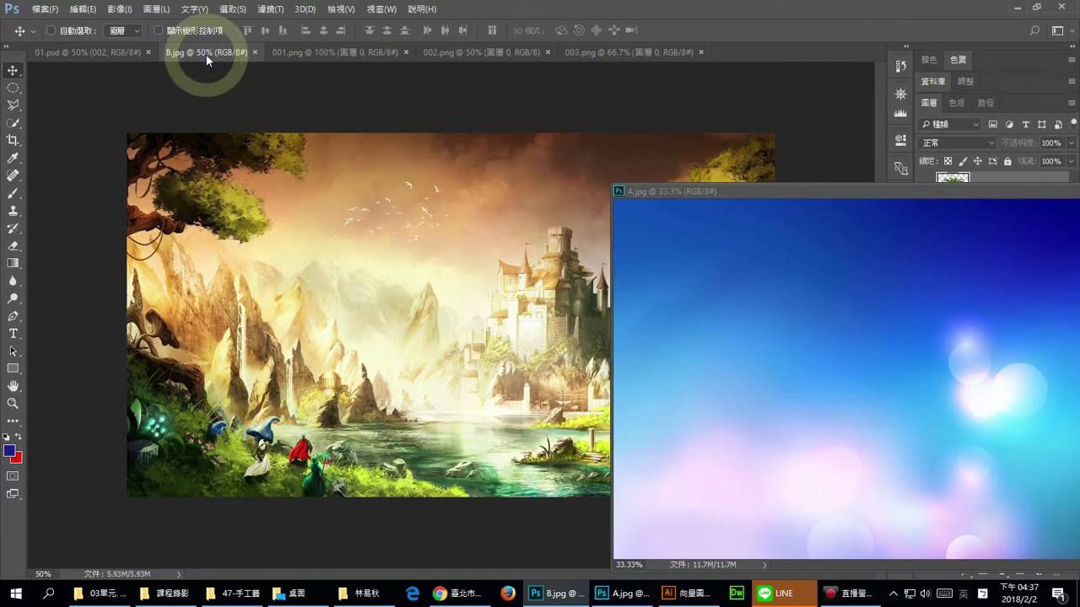
{"action": "left_click", "coordinate": [839, 194]}
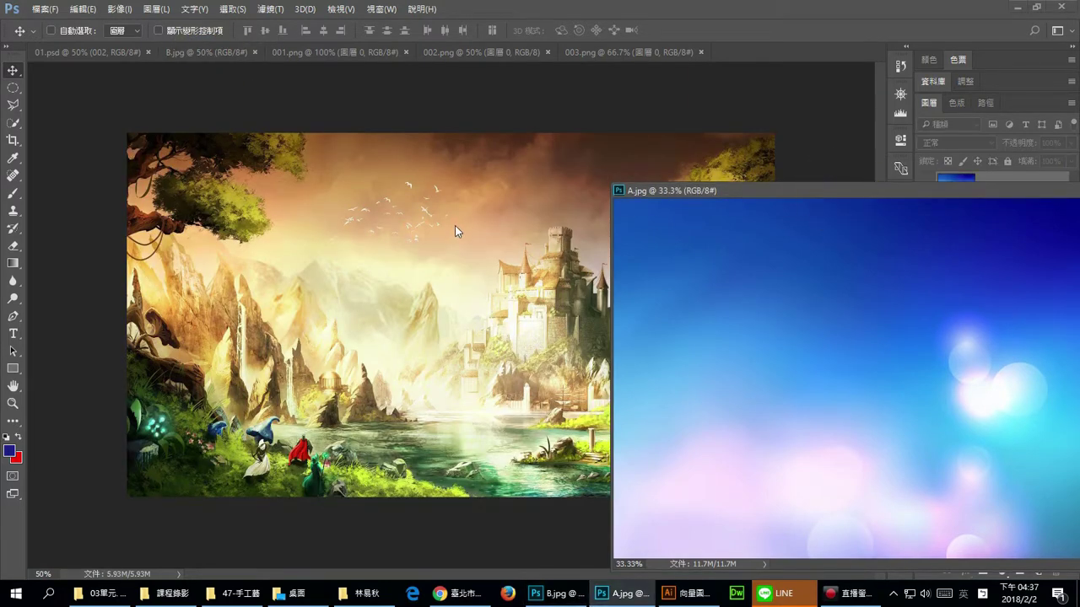
{"action": "left_click_drag", "start_coordinate": [849, 191], "coordinate": [824, 179]}
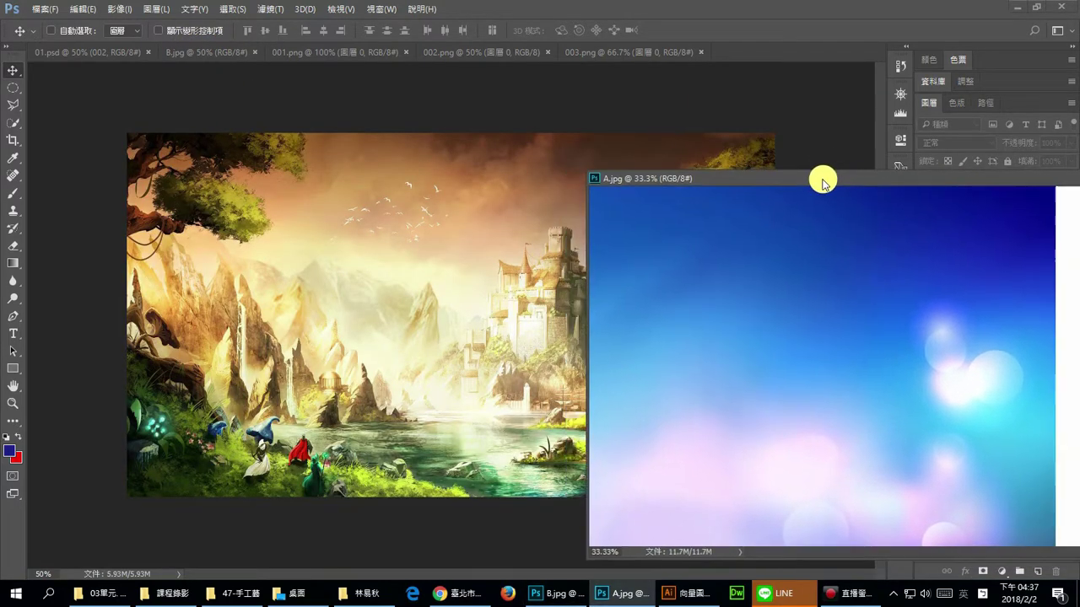
Drag the blue bokeh image into B.jpg as Layer 1 and align it to cover the canvas.
{"action": "left_click_drag", "start_coordinate": [784, 313], "coordinate": [396, 288]}
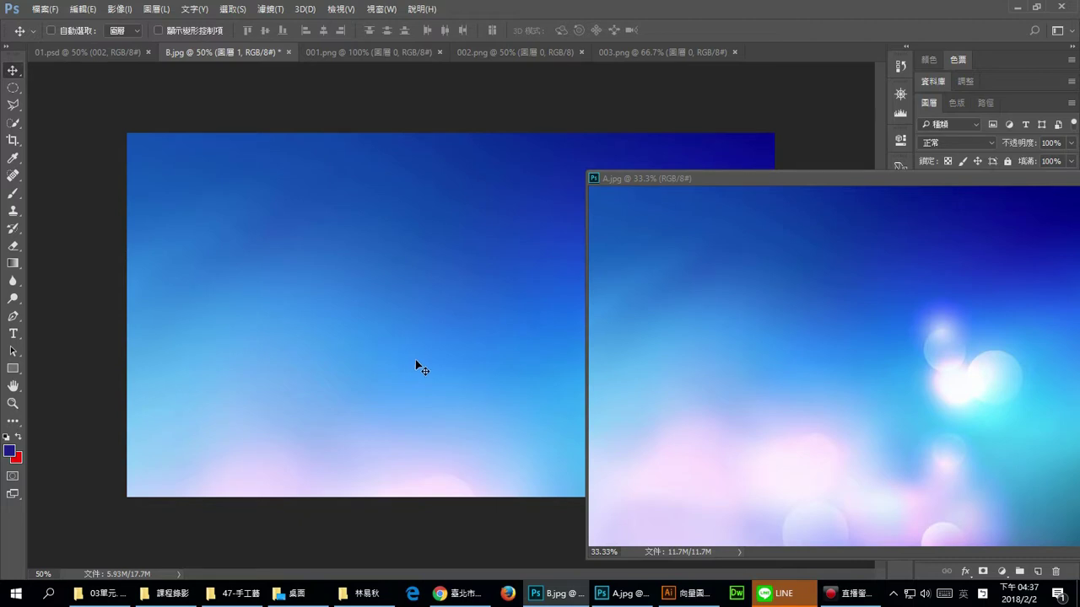
{"action": "left_click_drag", "start_coordinate": [415, 360], "coordinate": [320, 419]}
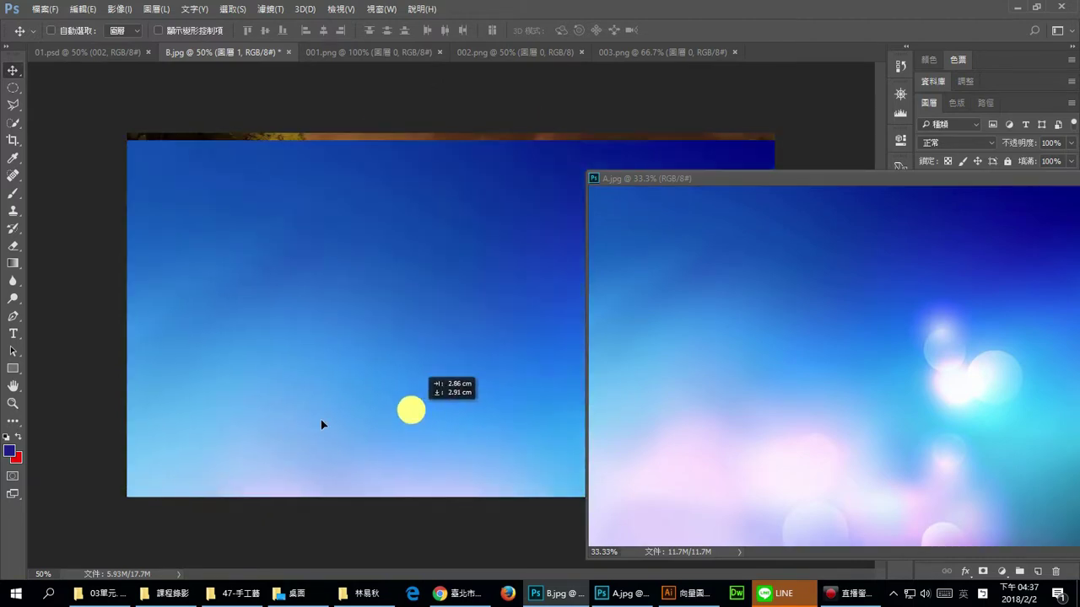
{"action": "left_click_drag", "start_coordinate": [322, 420], "coordinate": [361, 319]}
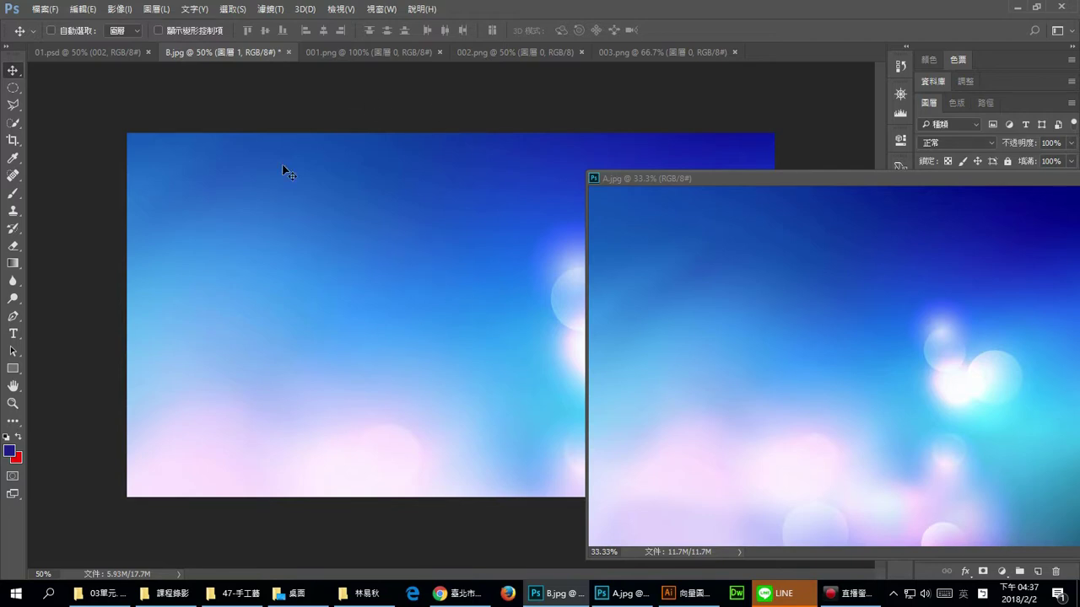
{"action": "left_click", "coordinate": [68, 51]}
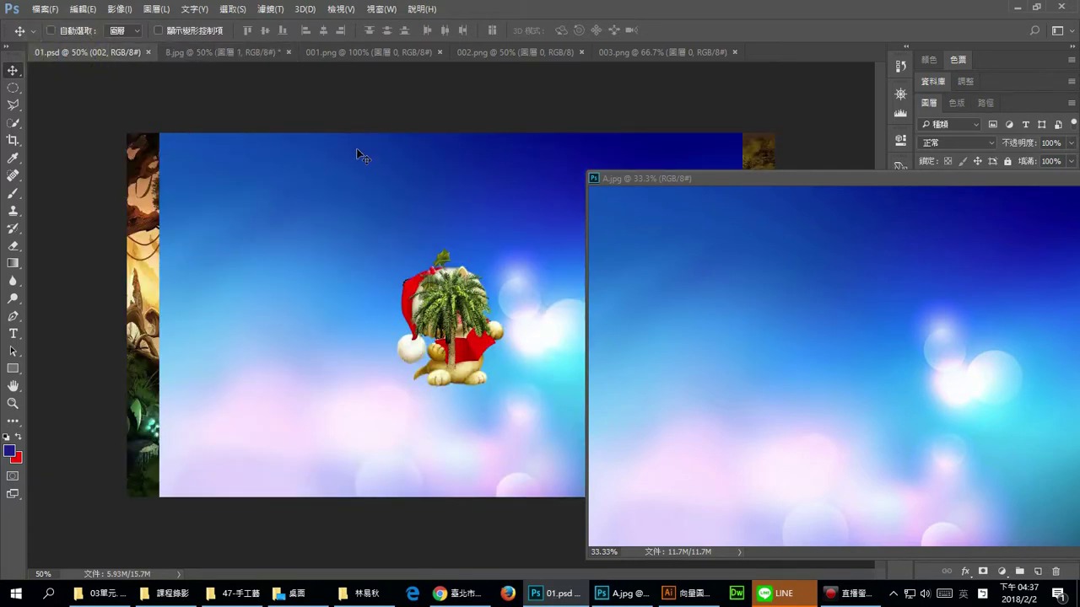
{"action": "left_click", "coordinate": [236, 54]}
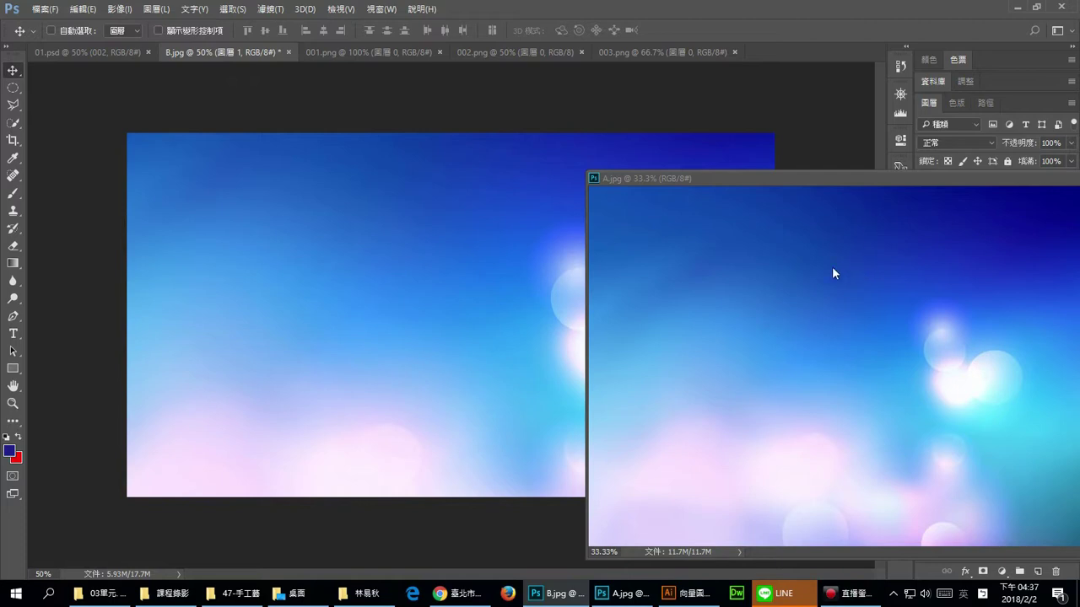
Check B.jpg's Image Size without changing it, then close the floating A.jpg document.
{"action": "left_click", "coordinate": [119, 9]}
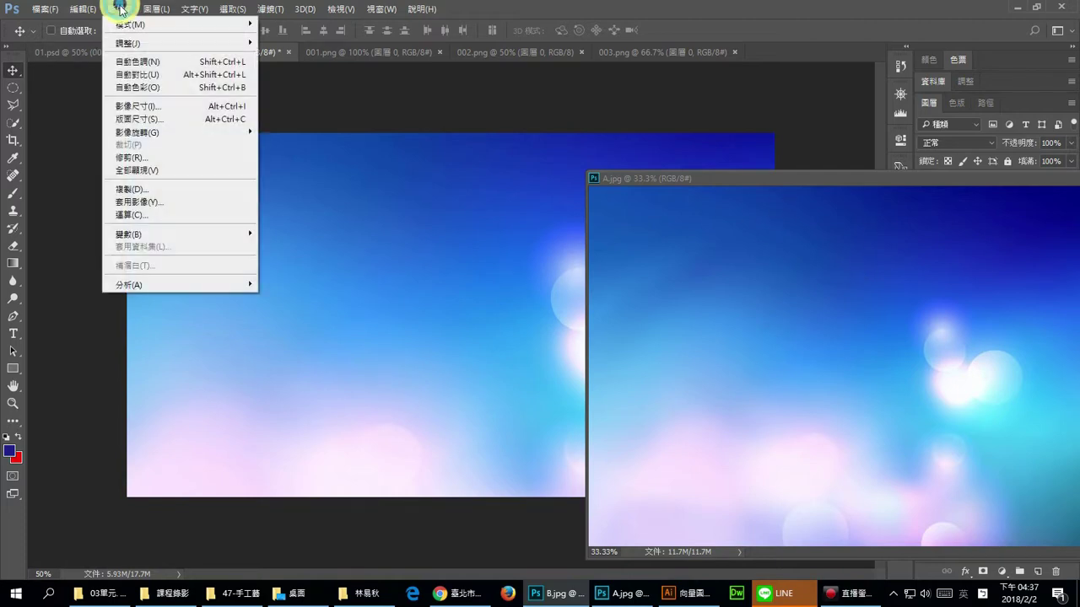
{"action": "left_click", "coordinate": [142, 112]}
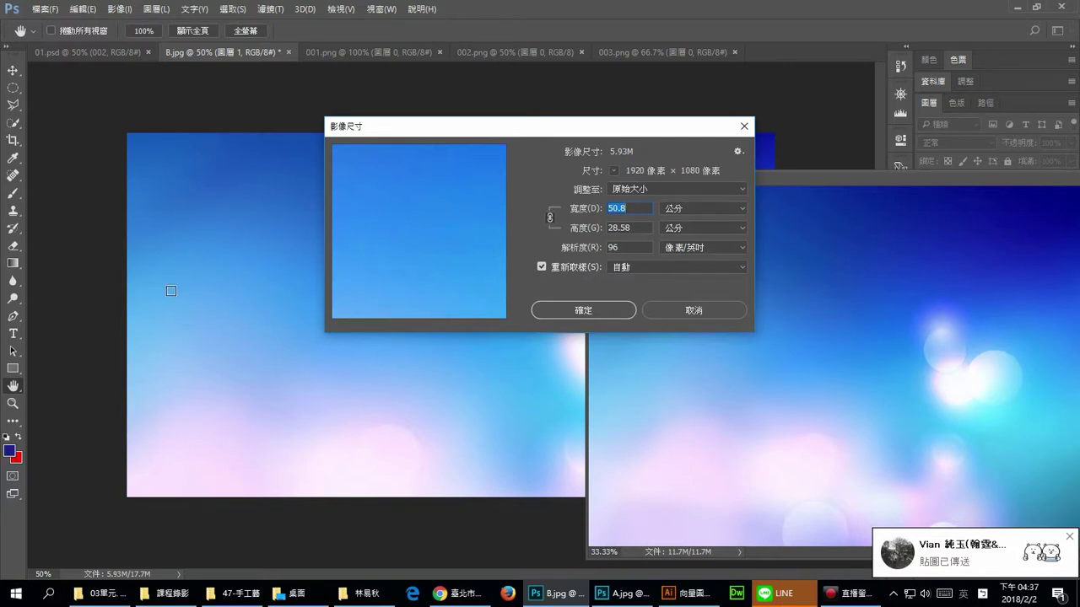
{"action": "left_click", "coordinate": [689, 312]}
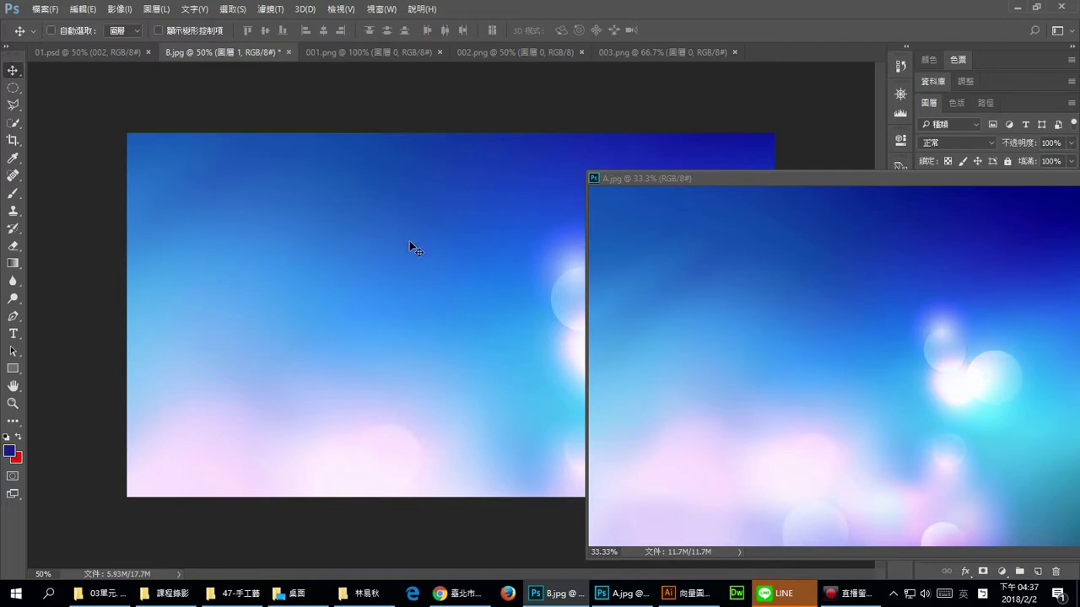
{"action": "left_click_drag", "start_coordinate": [823, 182], "coordinate": [564, 177]}
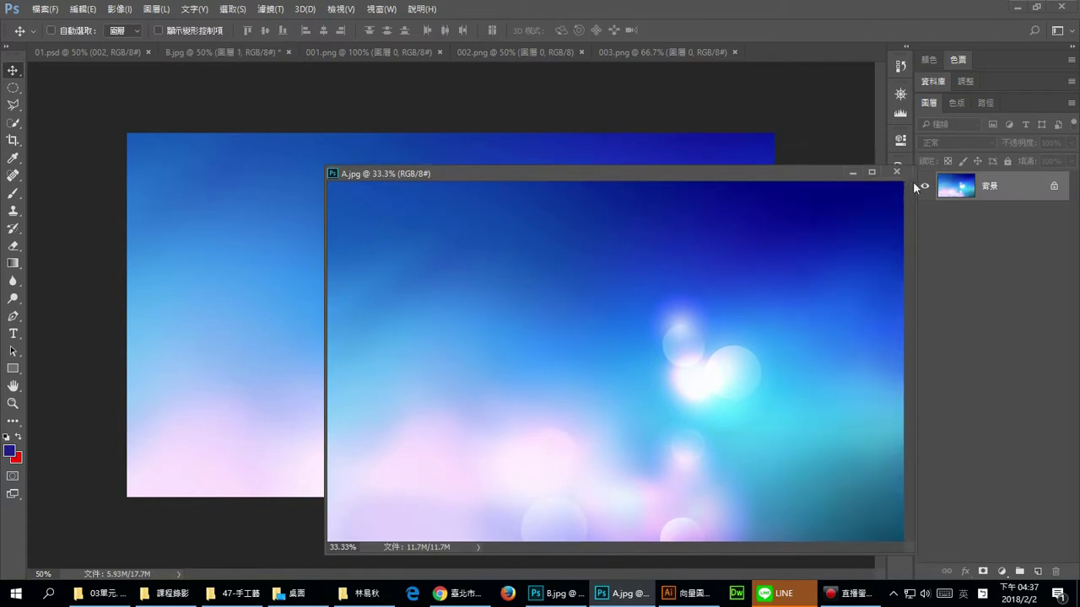
{"action": "left_click", "coordinate": [895, 172]}
{"action": "left_click", "coordinate": [82, 8]}
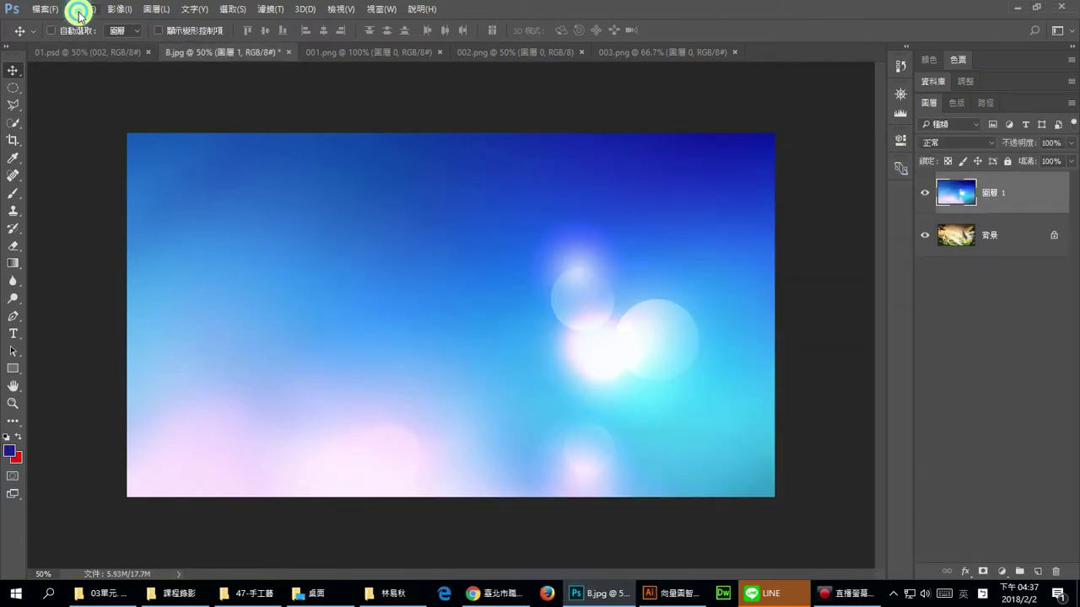
{"action": "left_click", "coordinate": [116, 289]}
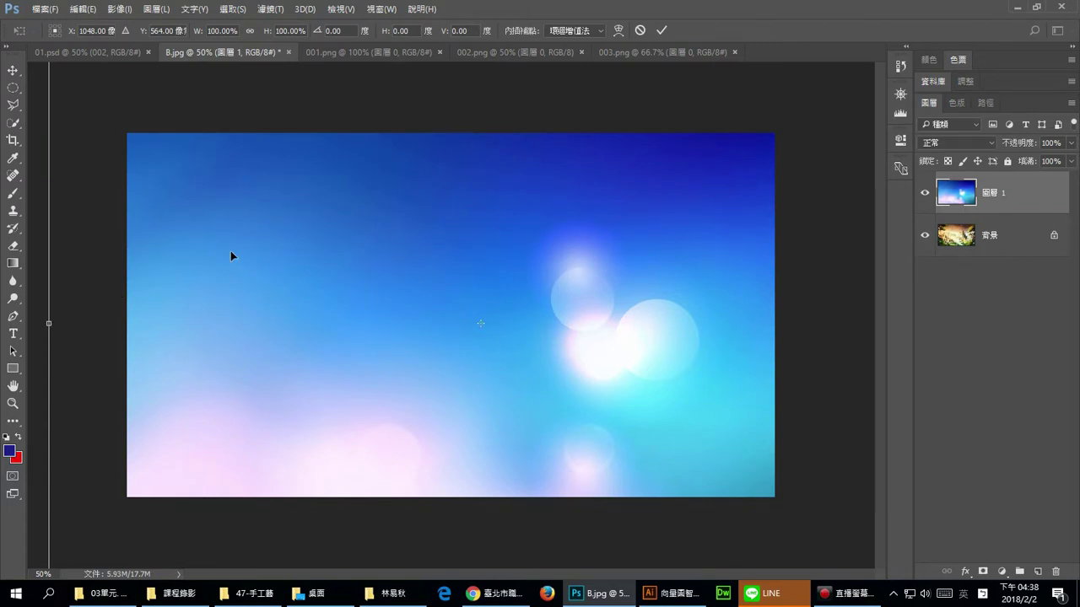
{"action": "key", "text": "ctrl+minus"}
{"action": "key", "text": "ctrl+minus"}
{"action": "key", "text": "ctrl+plus"}
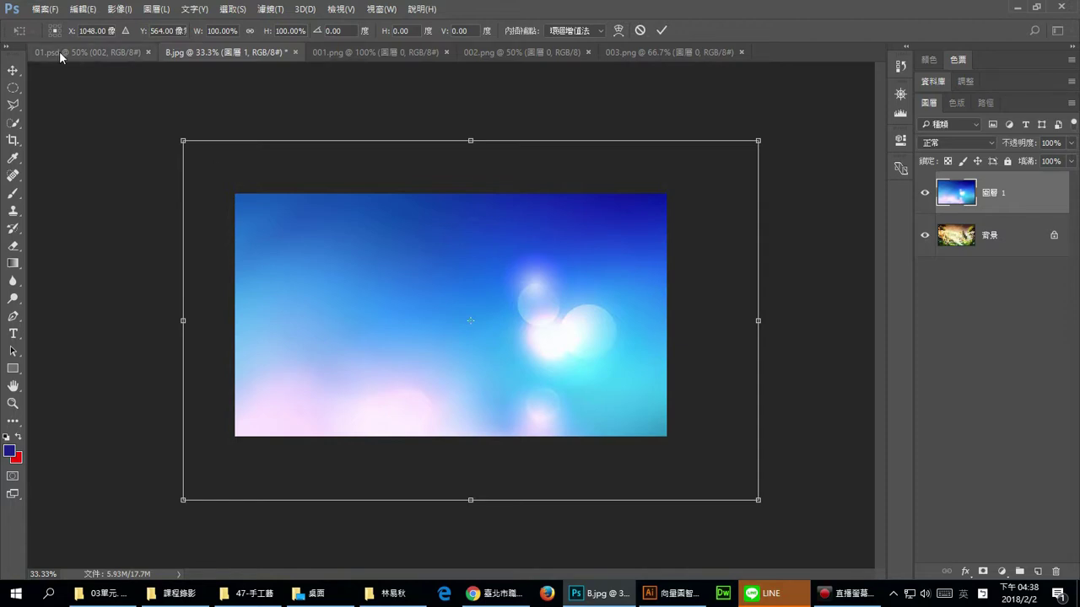
{"action": "left_click", "coordinate": [87, 53]}
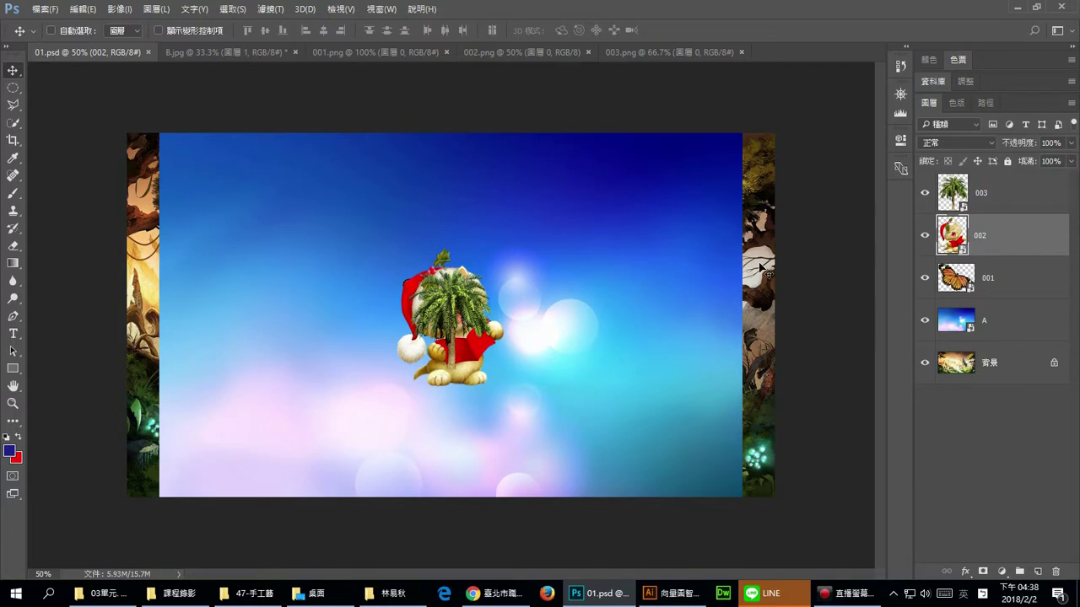
{"action": "left_click", "coordinate": [254, 51]}
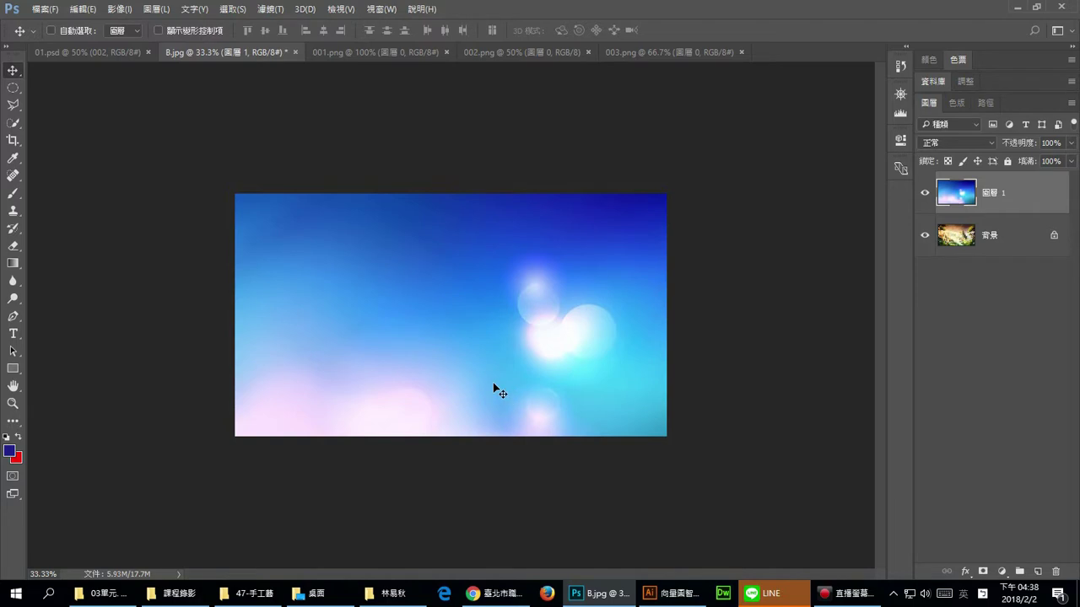
Free-transform the 圖層 1 bokeh layer to 75% width and 67.5% height, fitting the canvas edges.
{"action": "key", "text": "ctrl"}
{"action": "key", "text": "ctrl+t"}
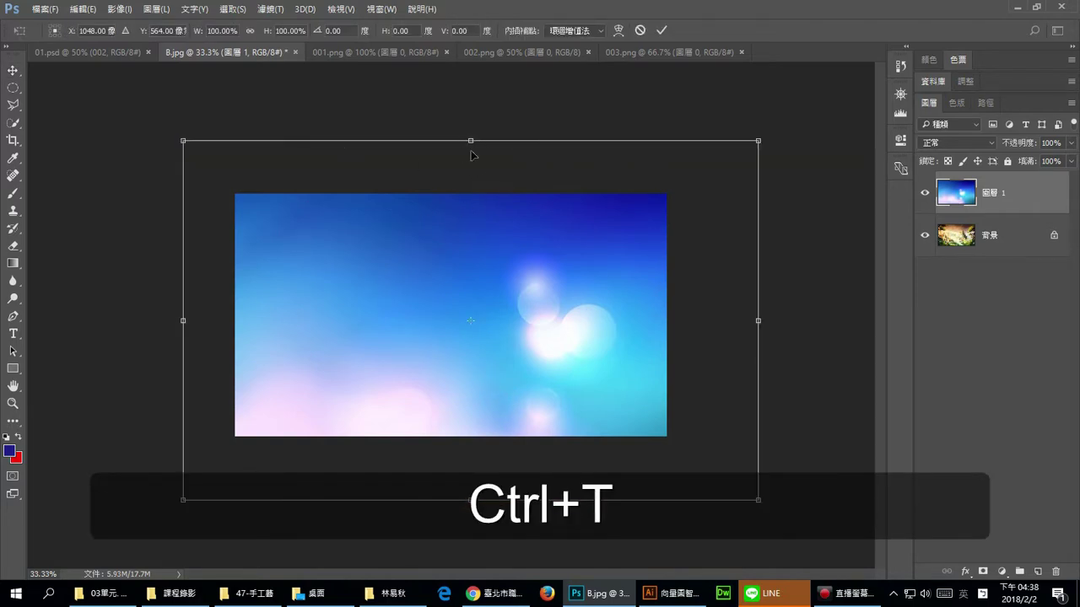
{"action": "left_click_drag", "start_coordinate": [470, 141], "coordinate": [470, 194]}
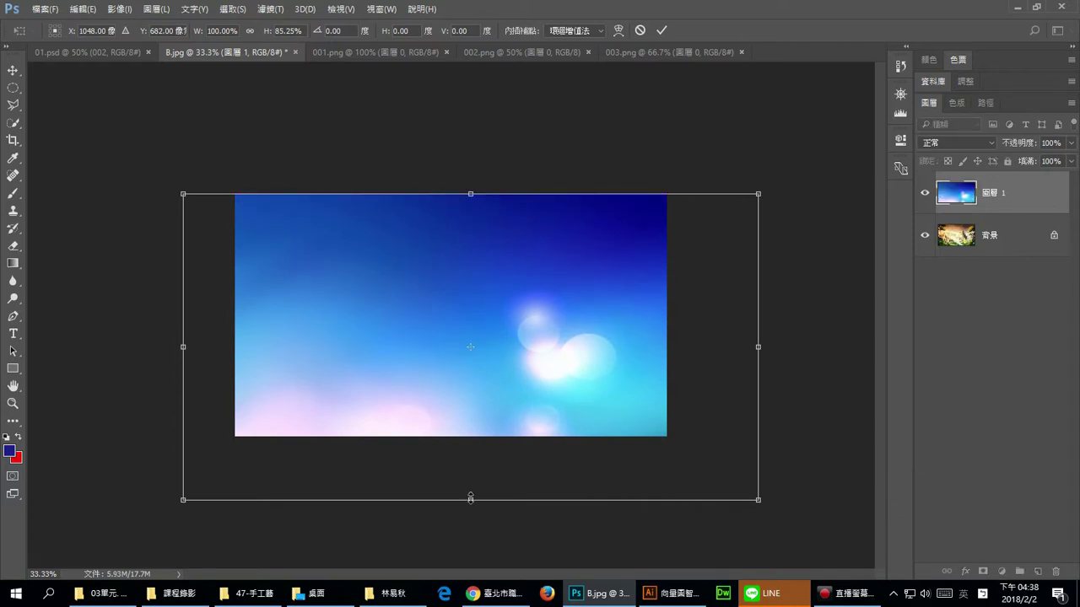
{"action": "left_click_drag", "start_coordinate": [470, 499], "coordinate": [480, 437]}
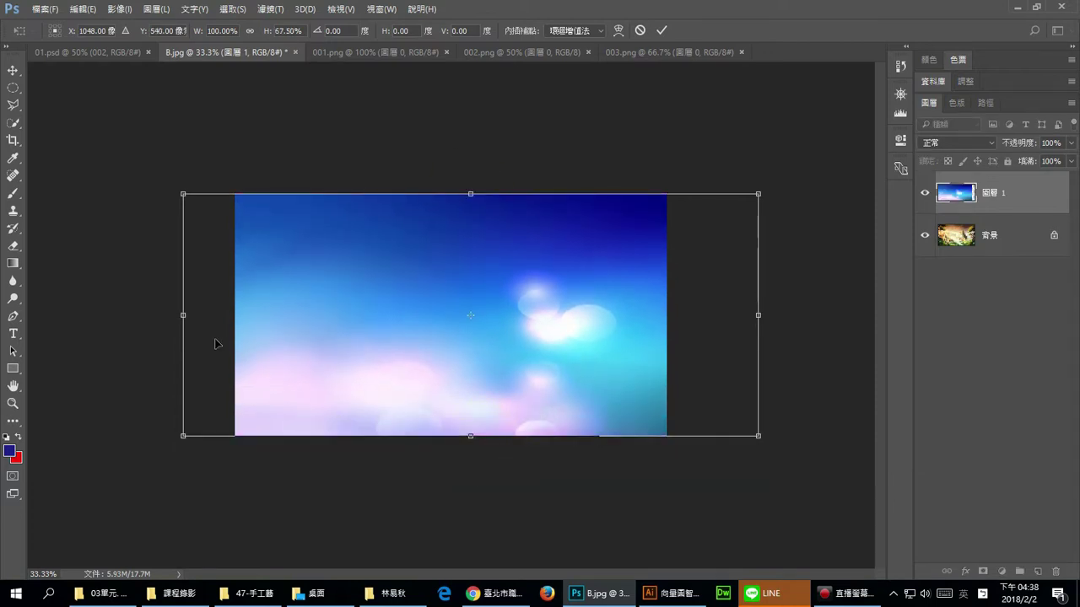
{"action": "left_click_drag", "start_coordinate": [183, 315], "coordinate": [229, 316]}
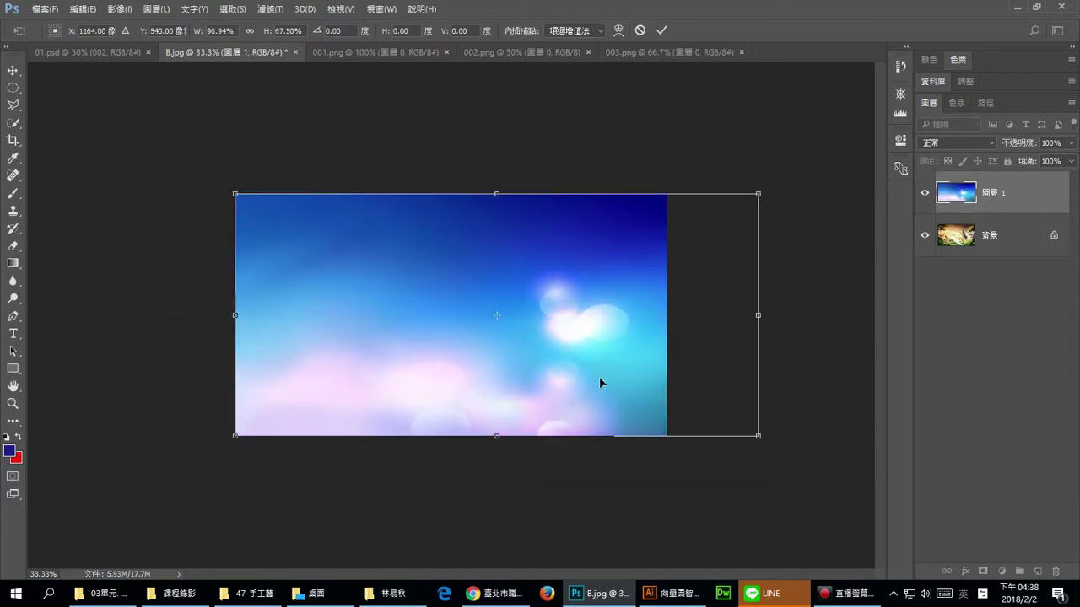
{"action": "left_click_drag", "start_coordinate": [752, 313], "coordinate": [668, 316]}
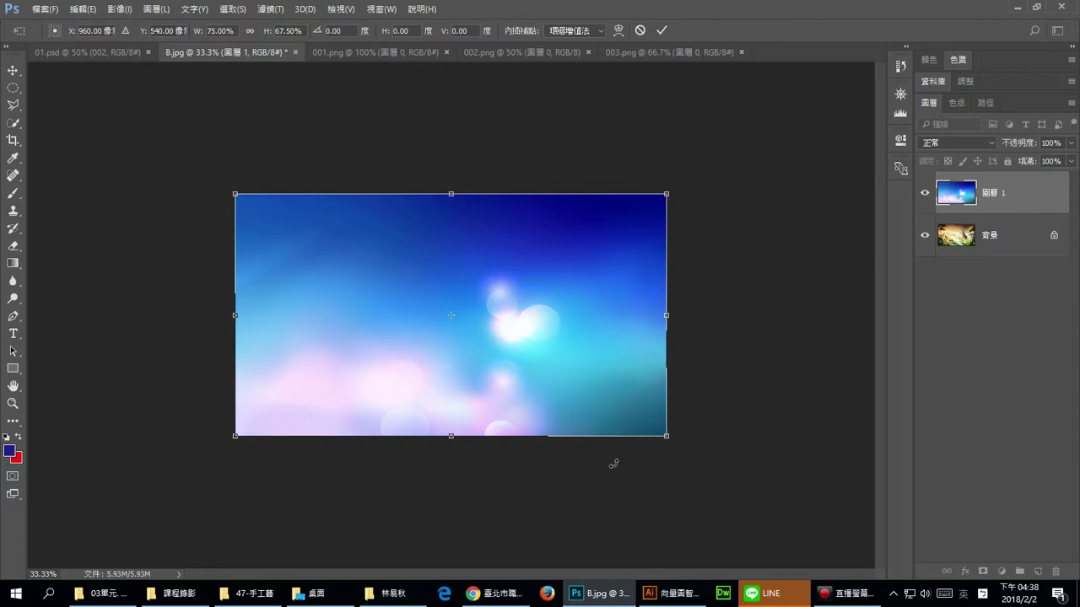
{"action": "key", "text": "ctrl+plus"}
{"action": "key", "text": "ctrl+plus"}
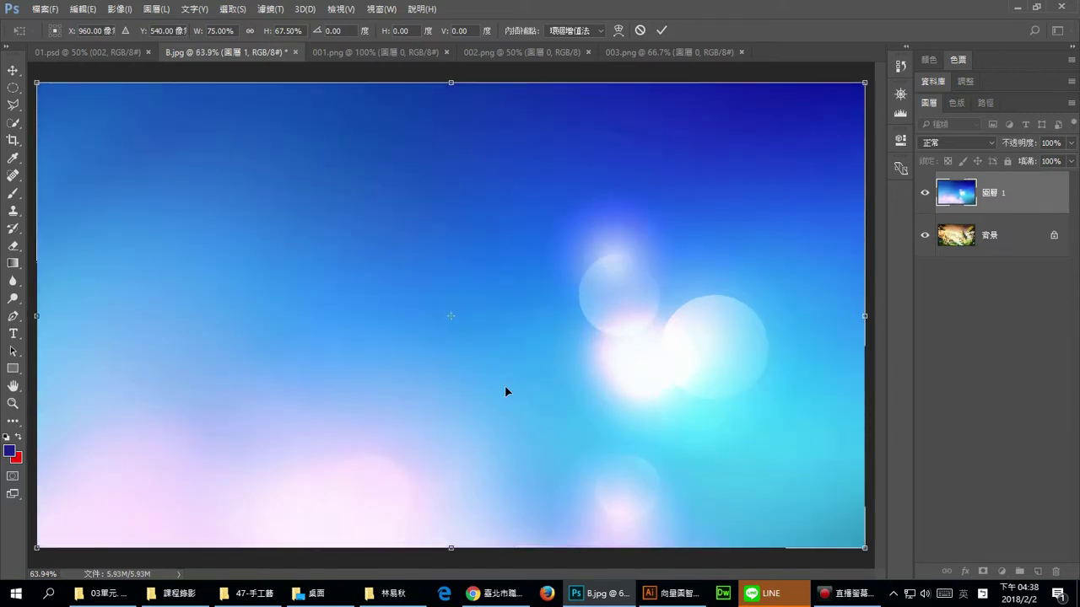
{"action": "key", "text": "ctrl+minus"}
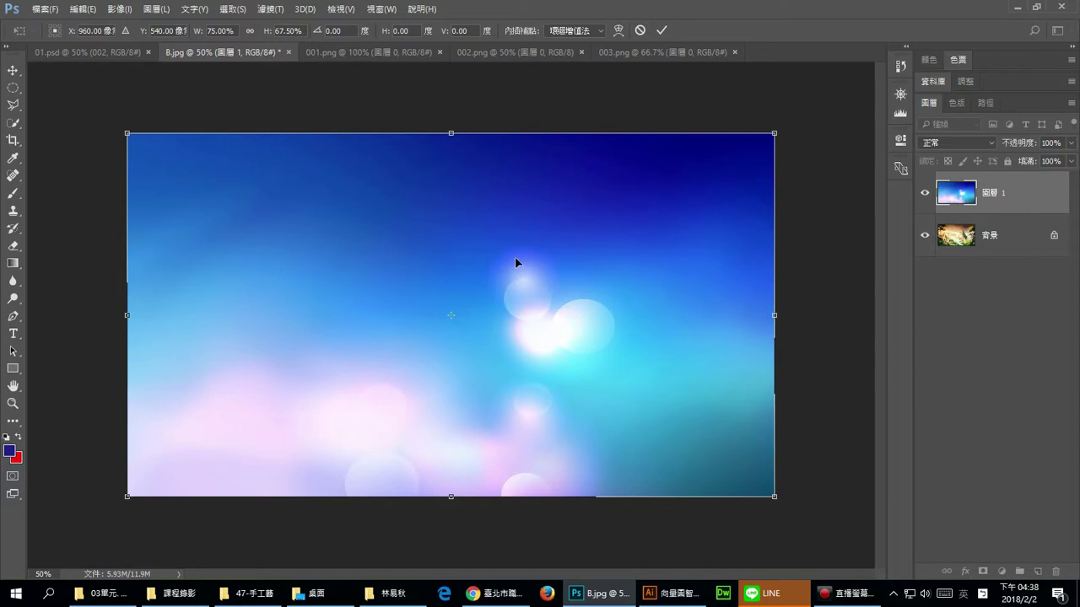
{"action": "left_click", "coordinate": [661, 30]}
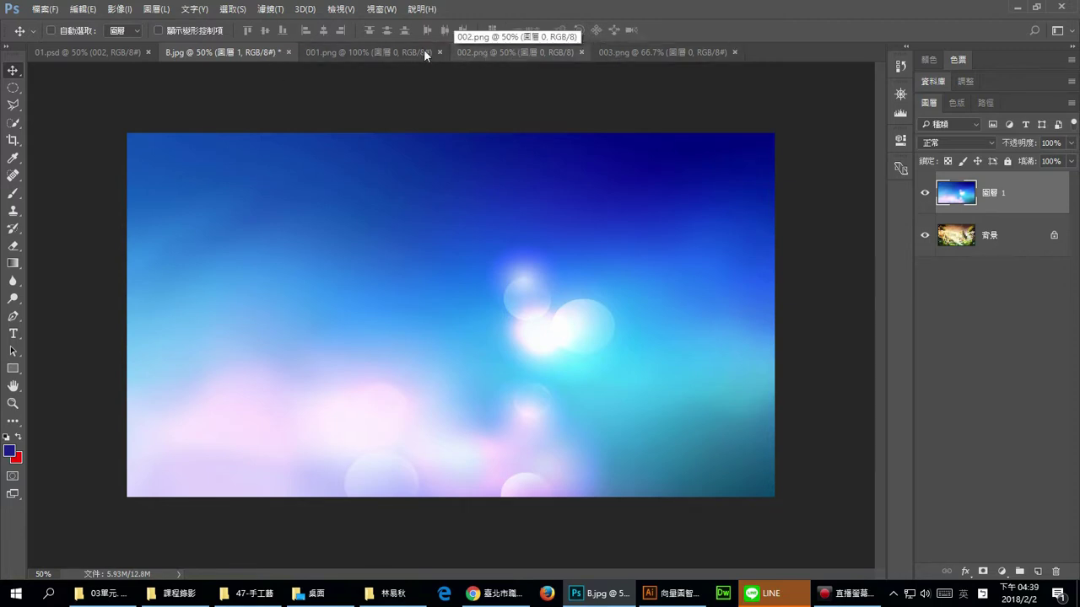
Copy the 001.png butterfly onto B.jpg's sky as 圖層 2 and close 001.png.
{"action": "left_click", "coordinate": [375, 54]}
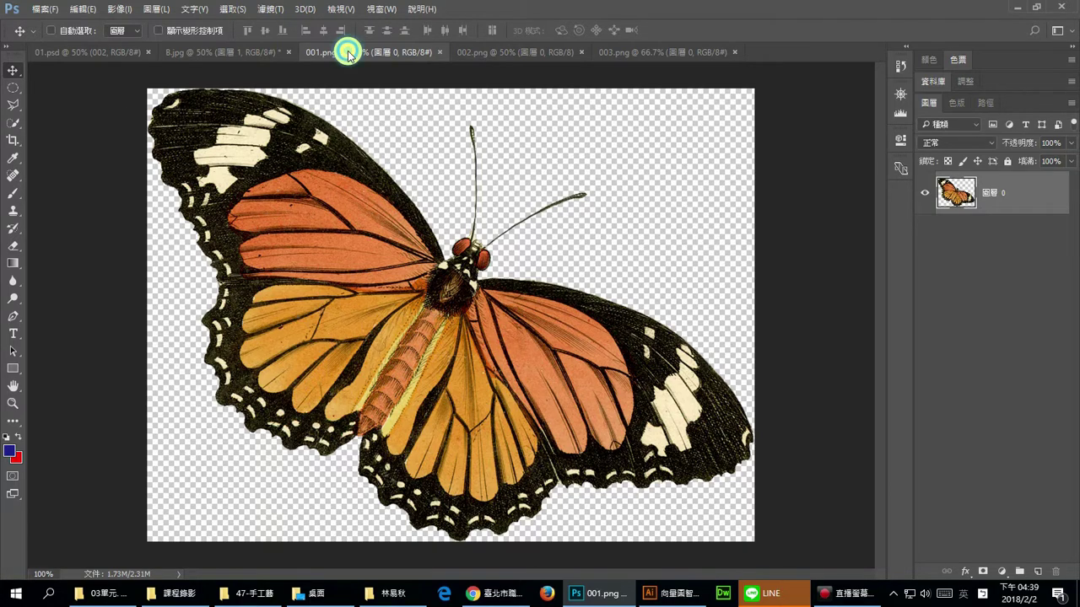
{"action": "left_click_drag", "start_coordinate": [348, 54], "coordinate": [562, 192]}
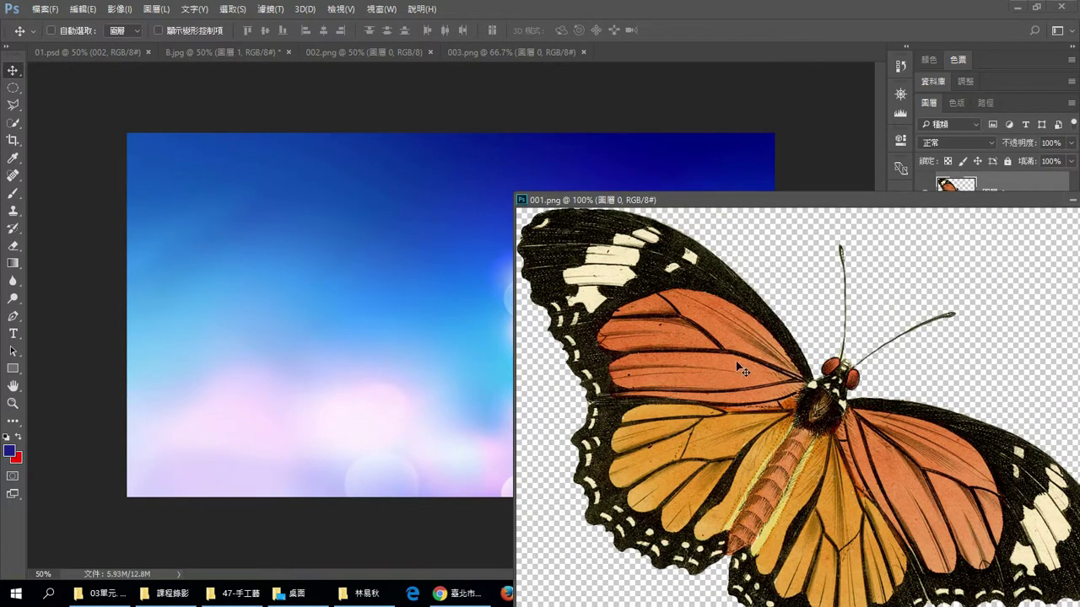
{"action": "left_click_drag", "start_coordinate": [737, 368], "coordinate": [390, 299]}
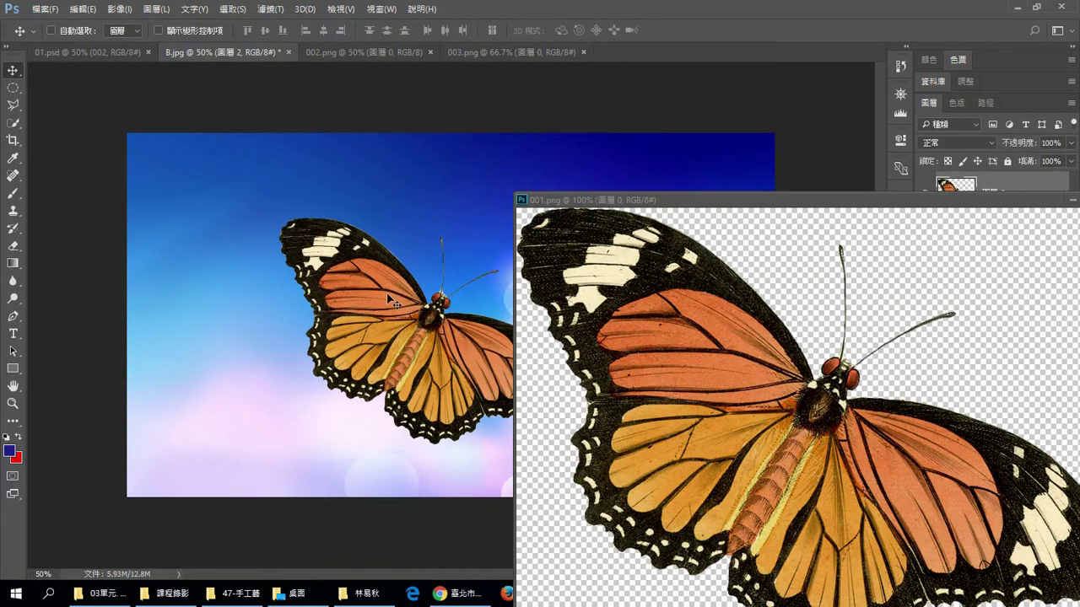
{"action": "left_click_drag", "start_coordinate": [993, 200], "coordinate": [687, 217]}
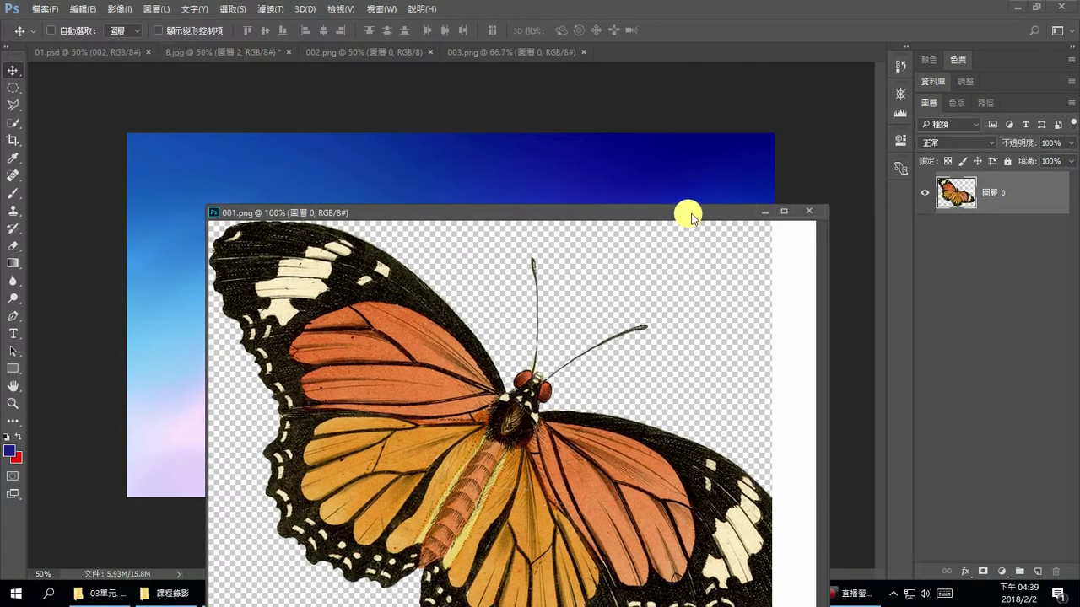
{"action": "left_click", "coordinate": [813, 211]}
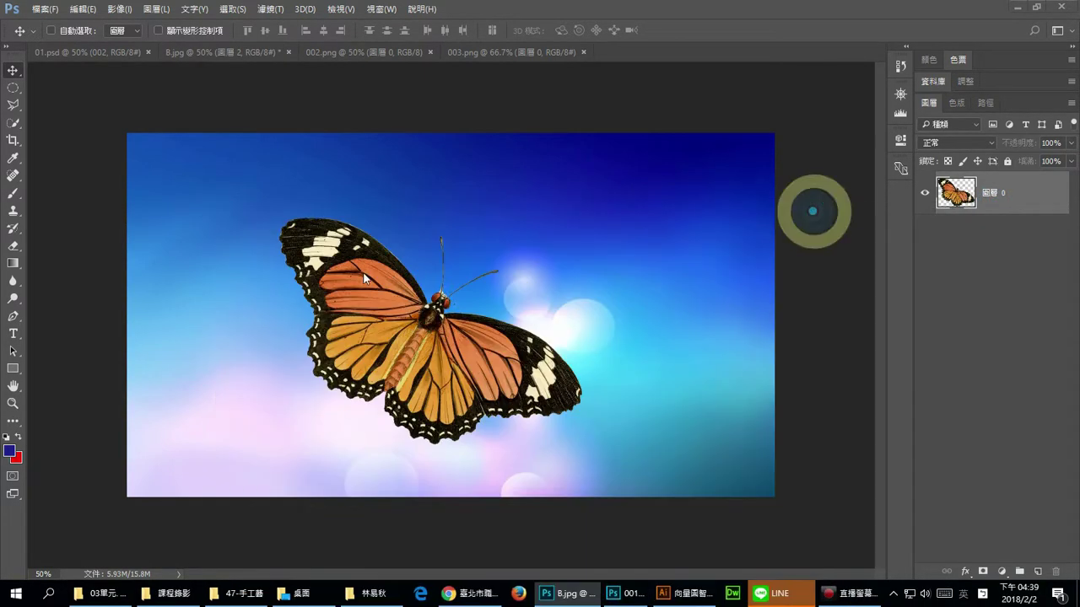
Glance at the 01.psd reference, return to B.jpg, then bring up the 002.png singing cat.
{"action": "left_click", "coordinate": [91, 52]}
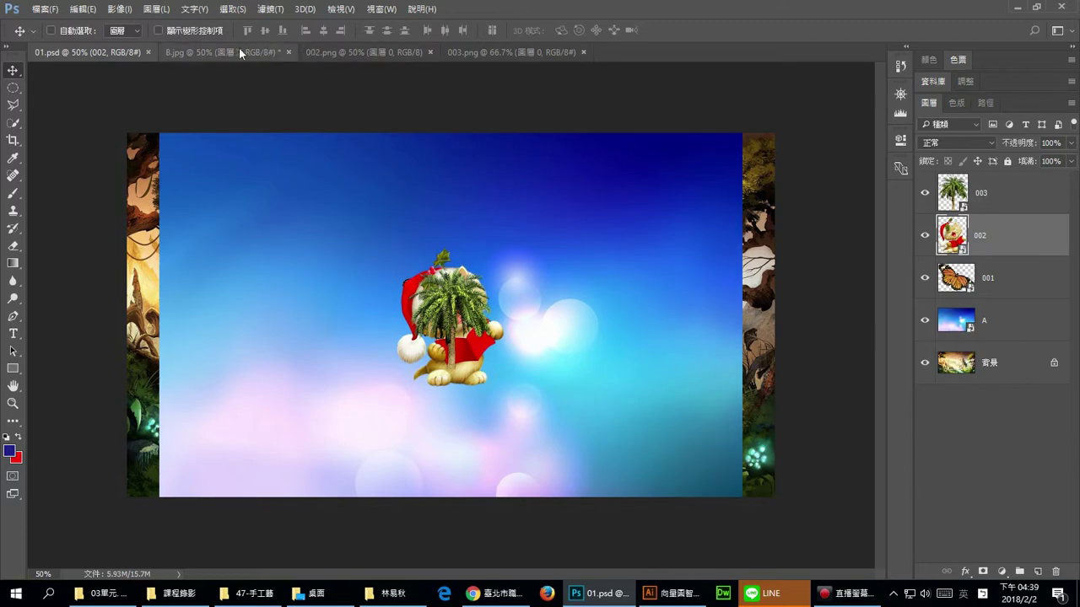
{"action": "left_click", "coordinate": [235, 52]}
{"action": "left_click", "coordinate": [357, 52]}
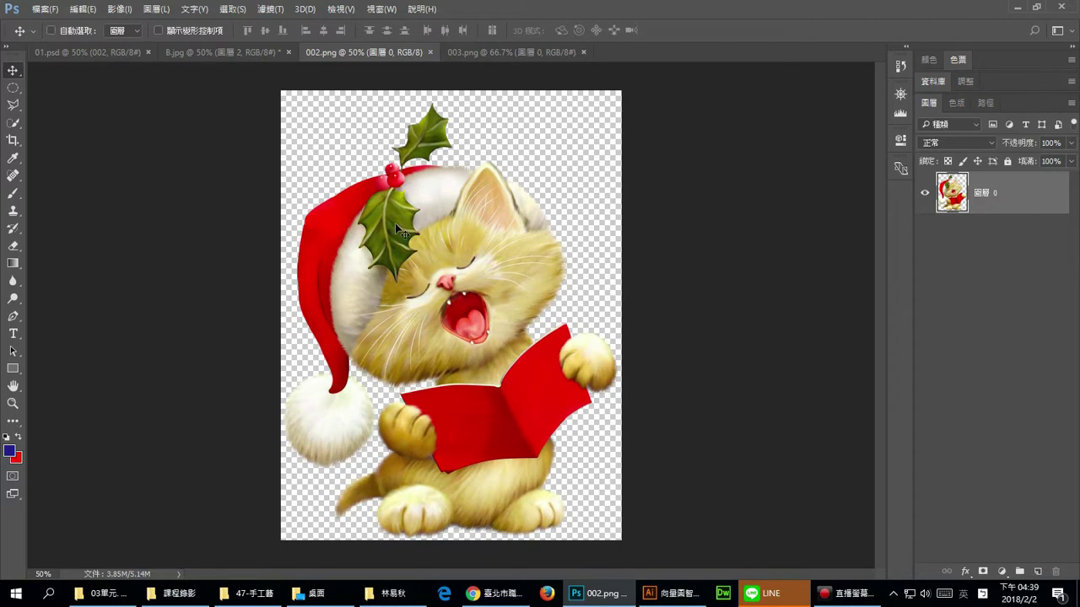
Drag the 002.png cat onto B.jpg as 圖層 3 and close 002.png.
{"action": "left_click", "coordinate": [422, 223]}
{"action": "left_click_drag", "start_coordinate": [440, 233], "coordinate": [220, 57]}
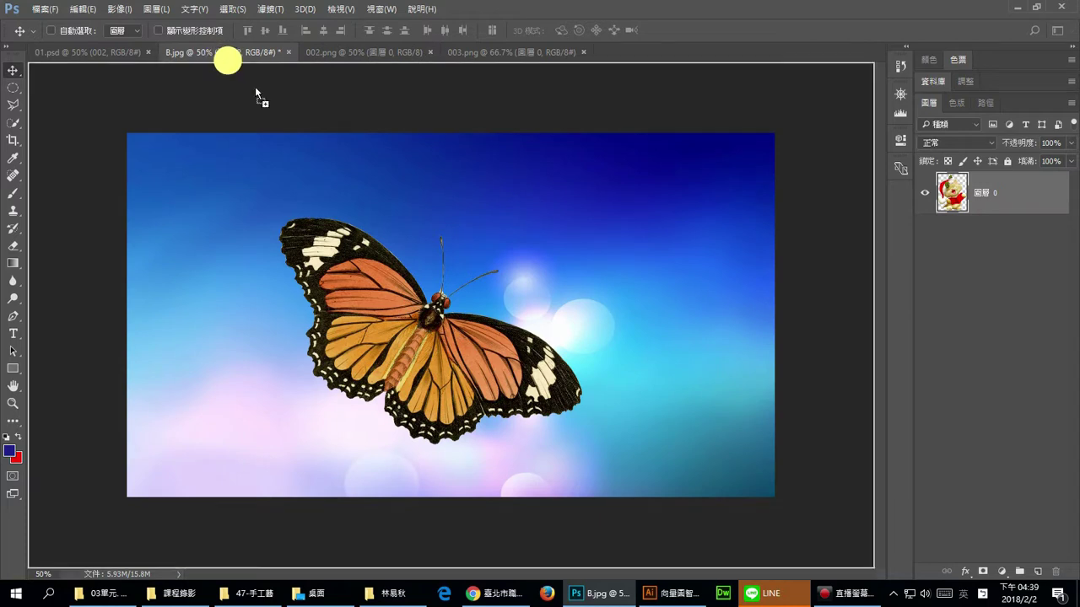
{"action": "mouse_move", "coordinate": [220, 57]}
{"action": "left_mouse_down"}
{"action": "mouse_move", "coordinate": [409, 266]}
{"action": "mouse_move", "coordinate": [438, 279]}
{"action": "left_mouse_up"}
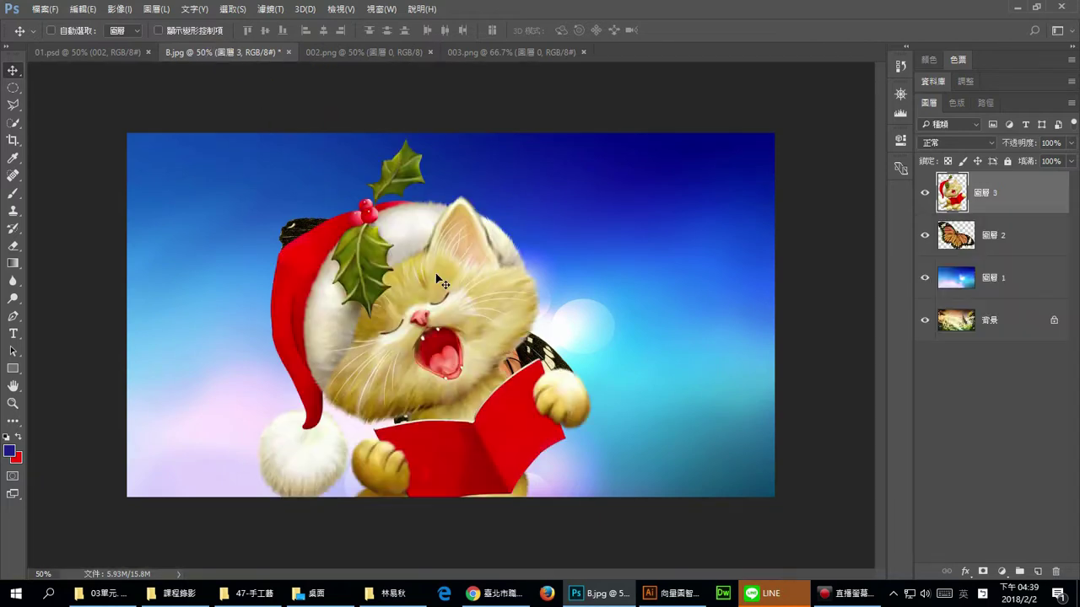
{"action": "left_click", "coordinate": [404, 52]}
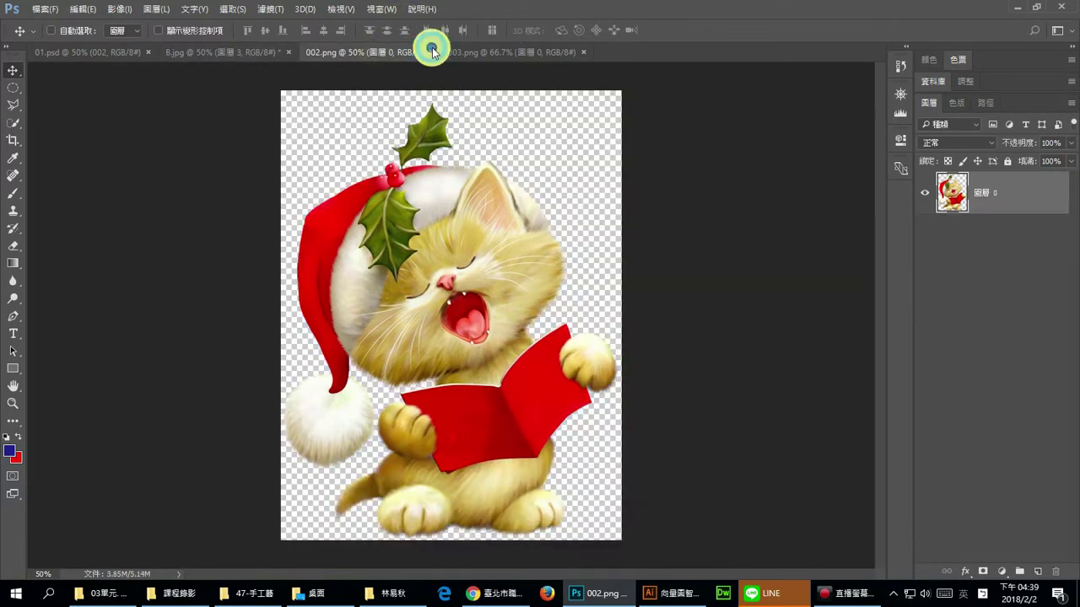
{"action": "left_click_drag", "start_coordinate": [432, 52], "coordinate": [428, 71]}
{"action": "left_click", "coordinate": [432, 52]}
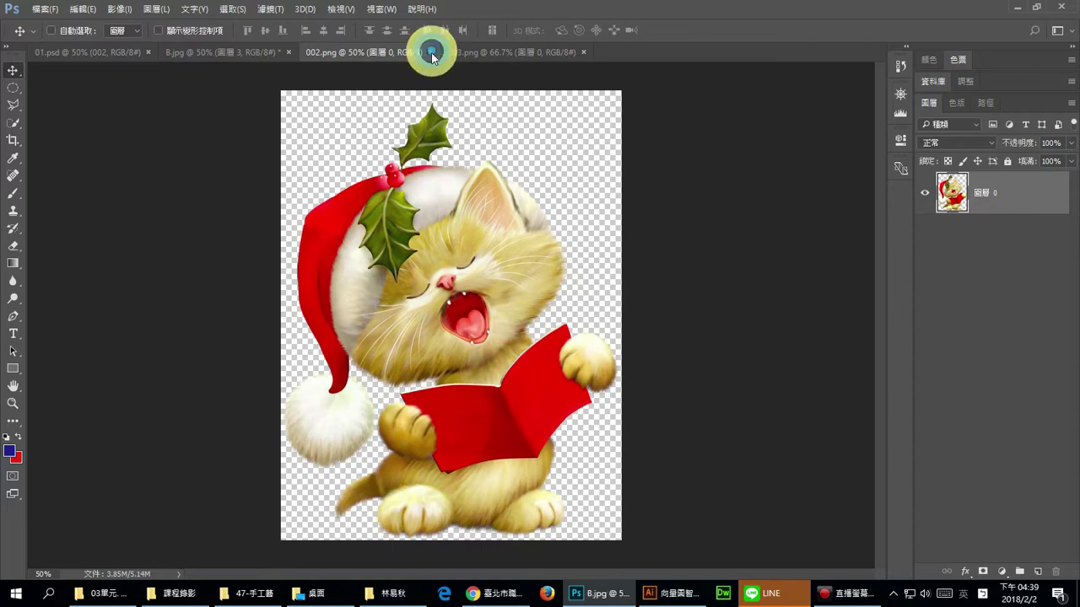
Drag the 003.png palm tree into B.jpg as 圖層 4, close 003.png, and show 01.psd.
{"action": "left_click", "coordinate": [360, 52]}
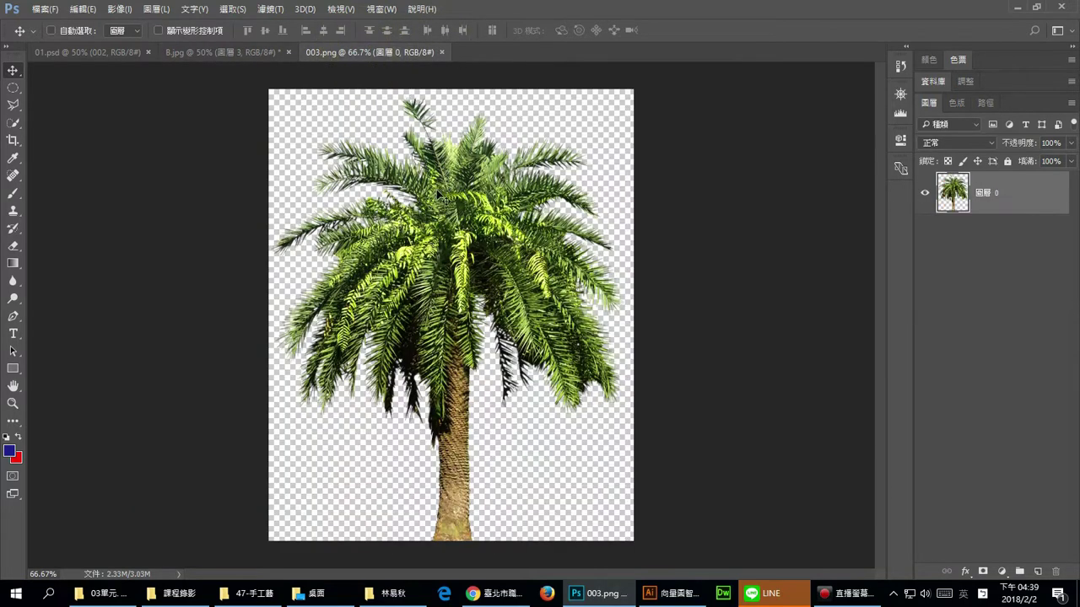
{"action": "mouse_move", "coordinate": [434, 217]}
{"action": "left_mouse_down"}
{"action": "mouse_move", "coordinate": [228, 52]}
{"action": "mouse_move", "coordinate": [367, 215]}
{"action": "left_mouse_up"}
{"action": "left_click", "coordinate": [416, 54]}
{"action": "left_click", "coordinate": [442, 52]}
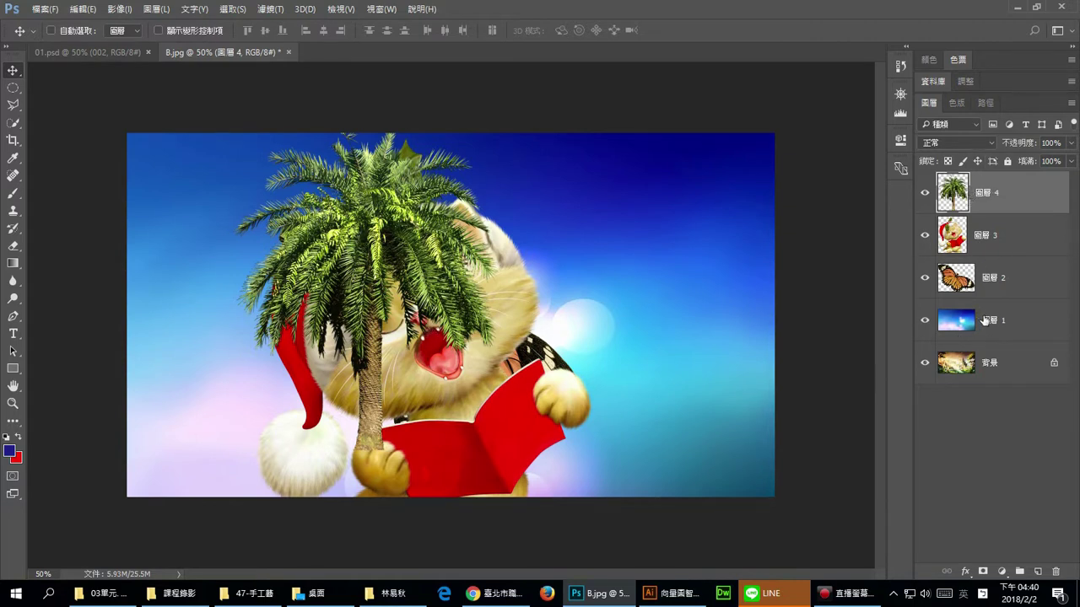
{"action": "left_click", "coordinate": [82, 56]}
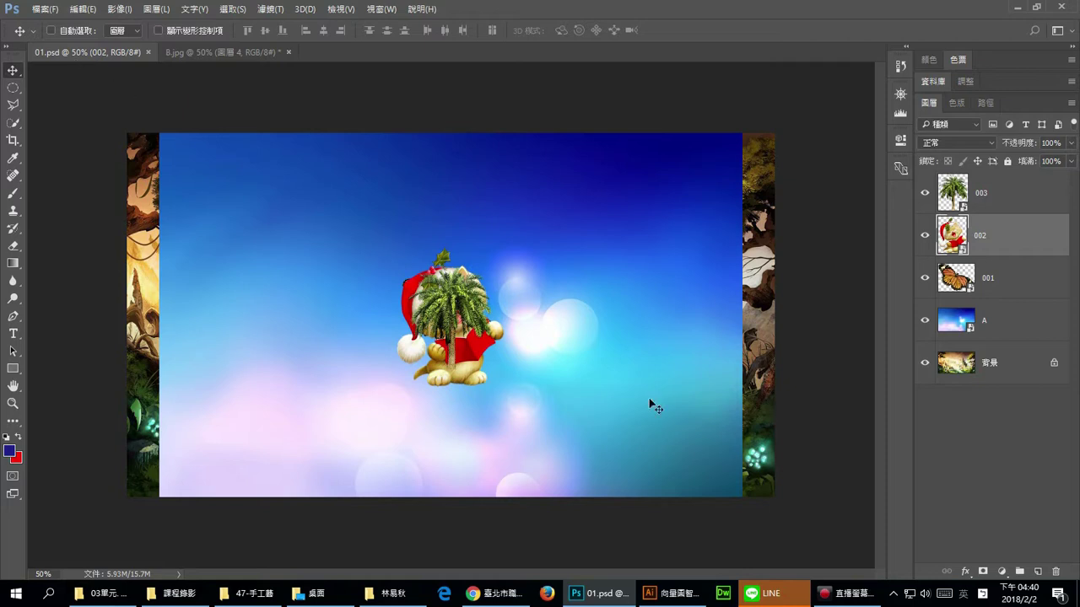
In 01.psd, shrink the 003 palm tree layer to about a fifth of its size.
{"action": "left_click", "coordinate": [1024, 201]}
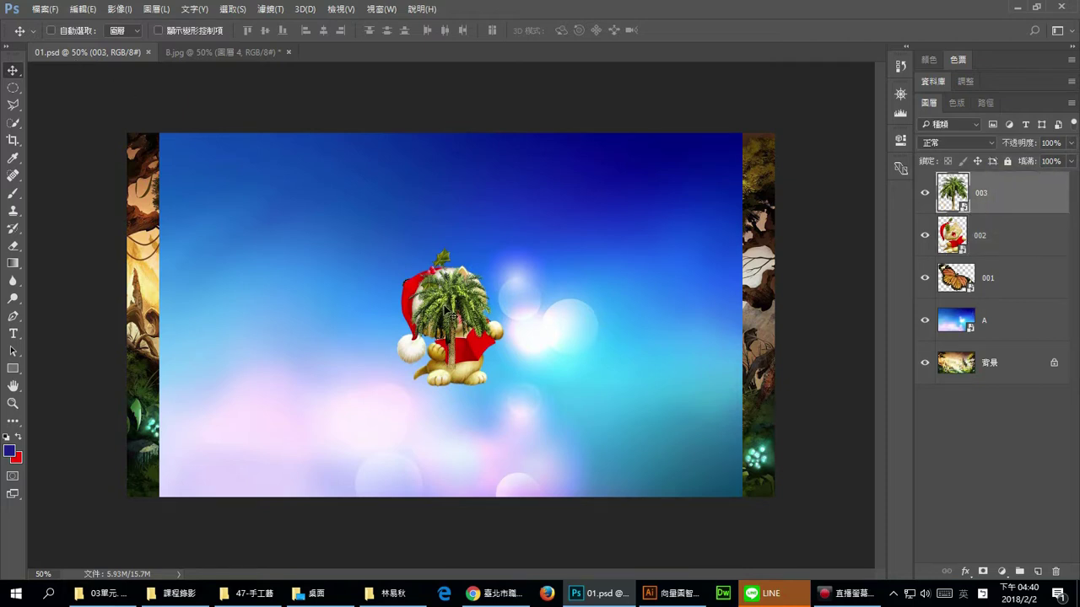
{"action": "key", "text": "ctrl"}
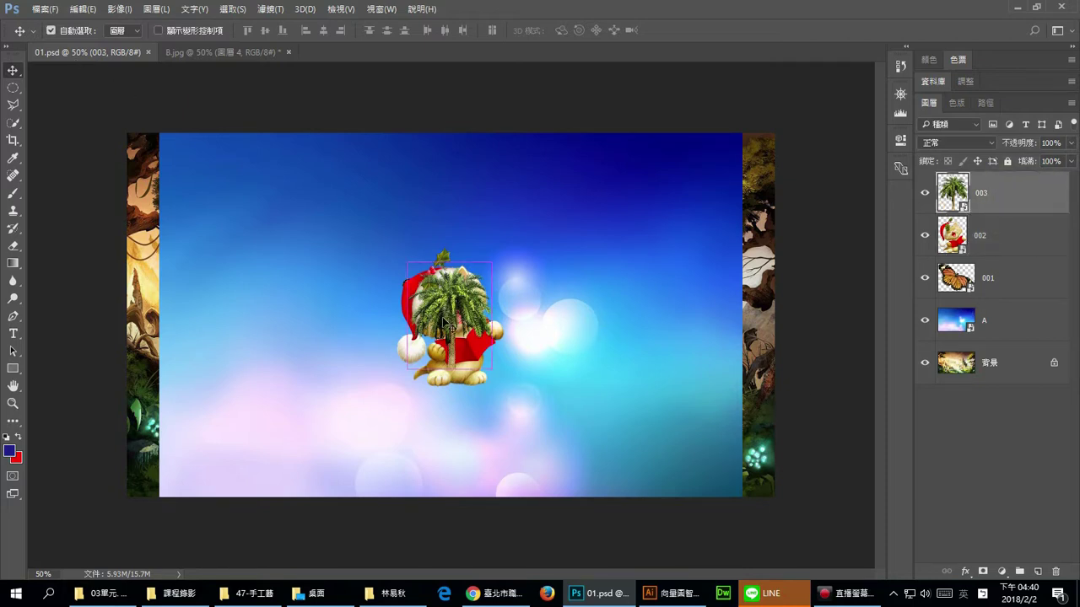
{"action": "key", "text": "ctrl+t"}
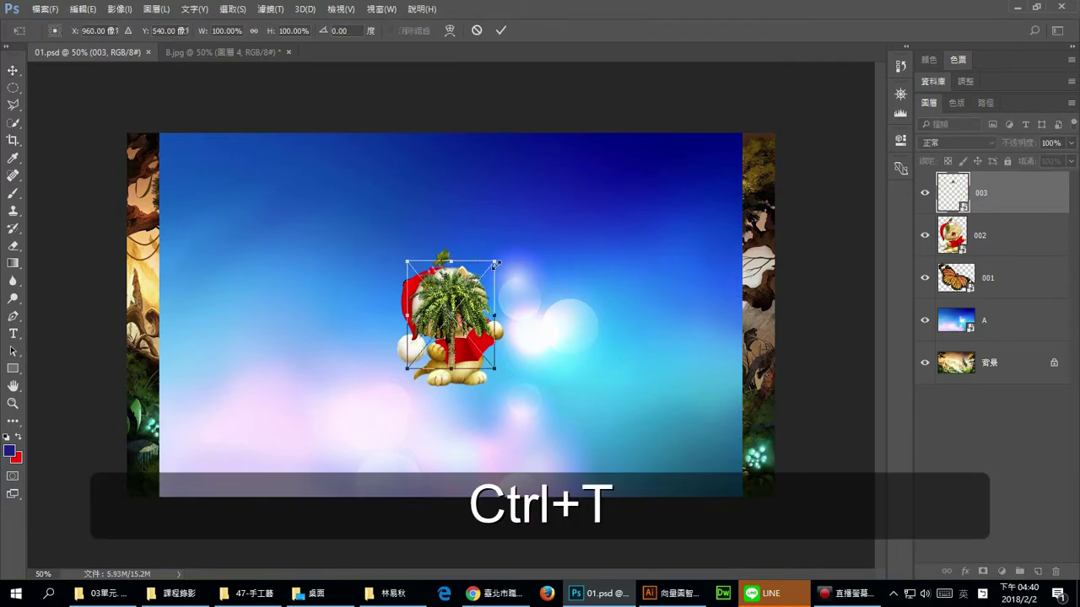
{"action": "left_click_drag", "start_coordinate": [494, 262], "coordinate": [421, 353]}
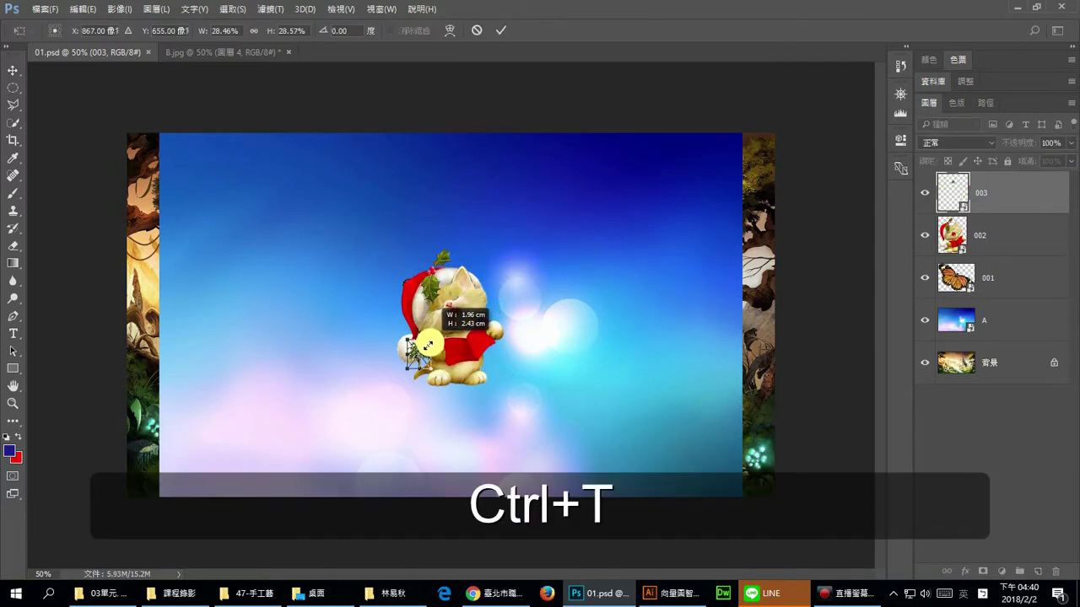
{"action": "left_click", "coordinate": [499, 31]}
Enlarge the small palm tree to about 361% toward the upper left, then return to B.jpg.
{"action": "key", "text": "ctrl+t"}
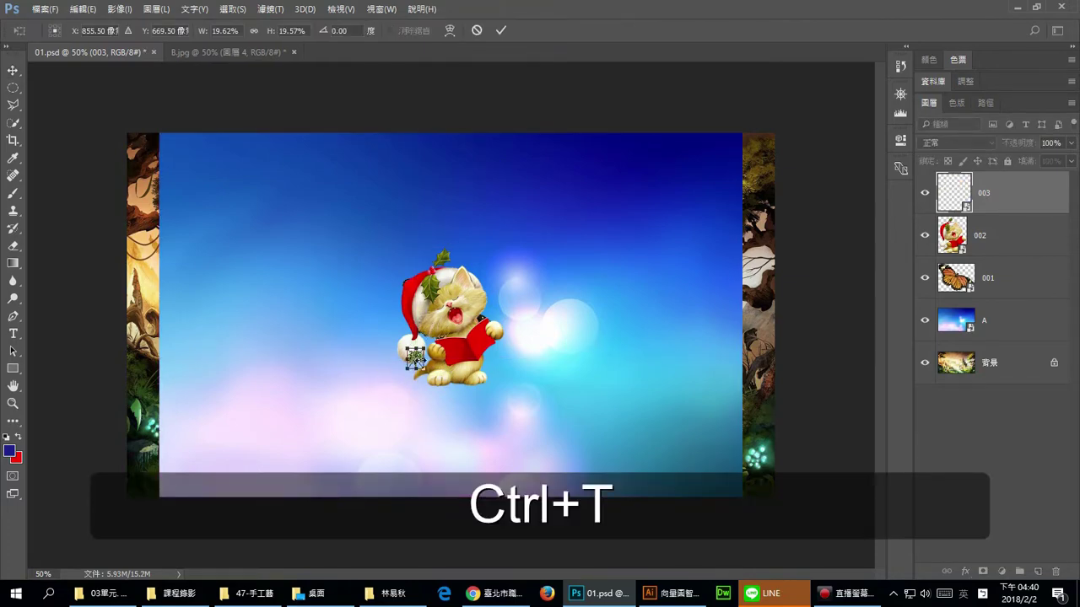
{"action": "left_click_drag", "start_coordinate": [421, 352], "coordinate": [593, 180]}
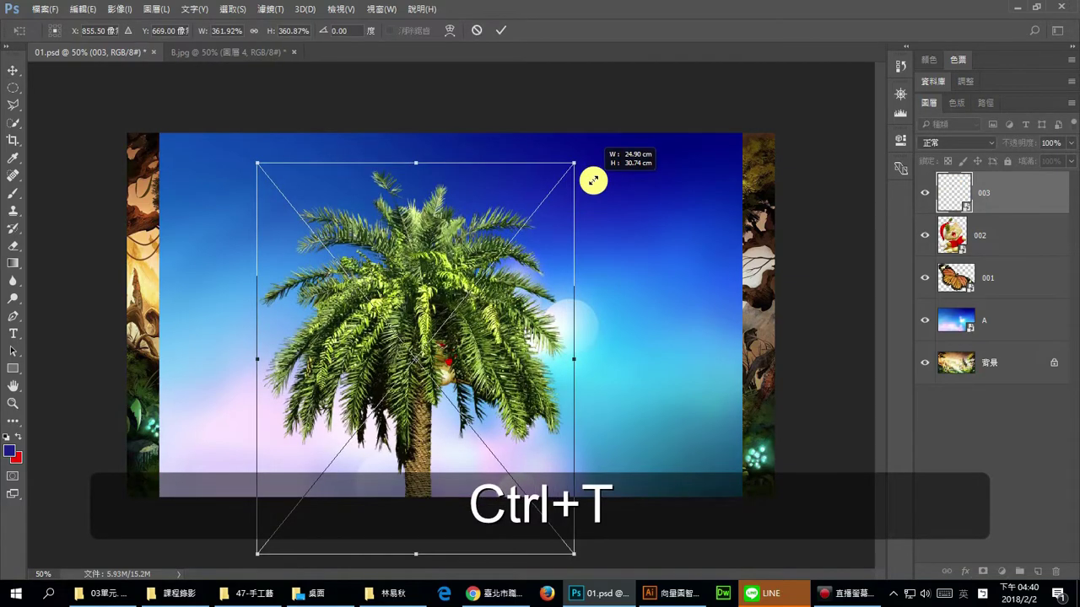
{"action": "left_click_drag", "start_coordinate": [486, 357], "coordinate": [410, 309]}
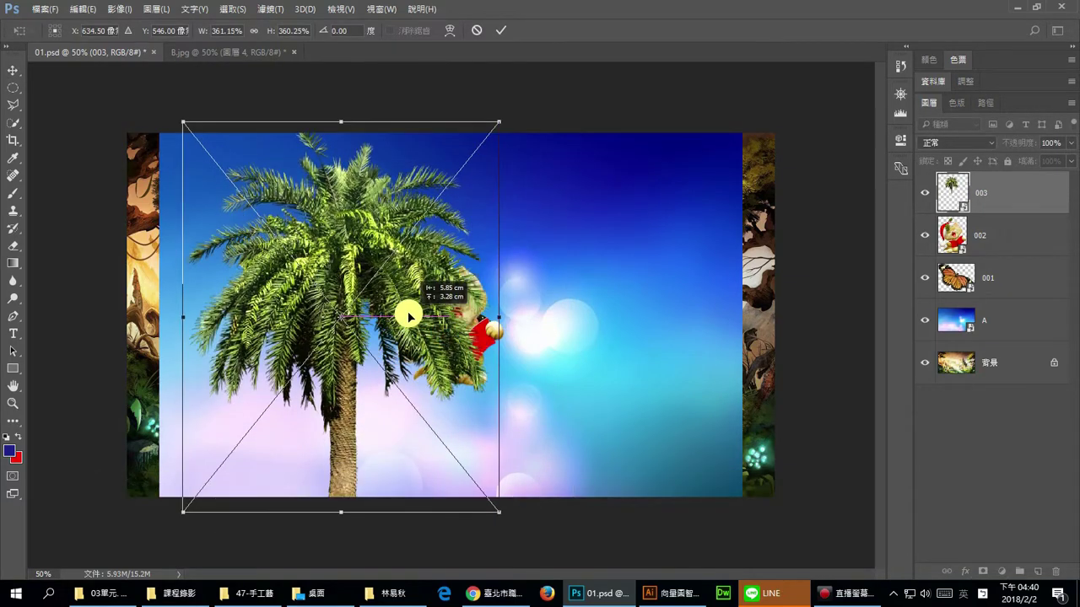
{"action": "left_click", "coordinate": [500, 30]}
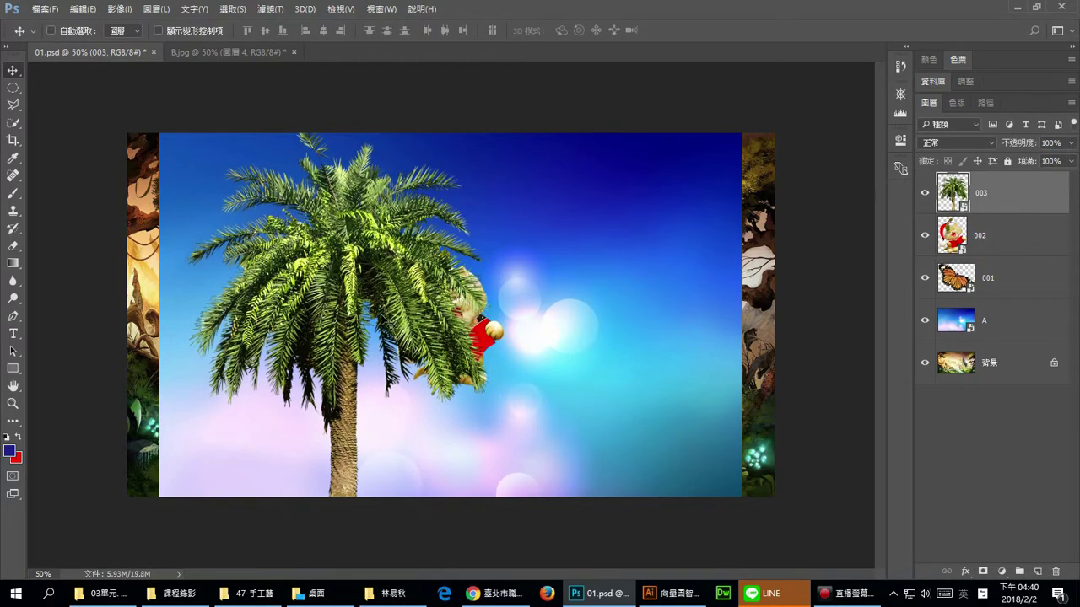
{"action": "left_click", "coordinate": [207, 51]}
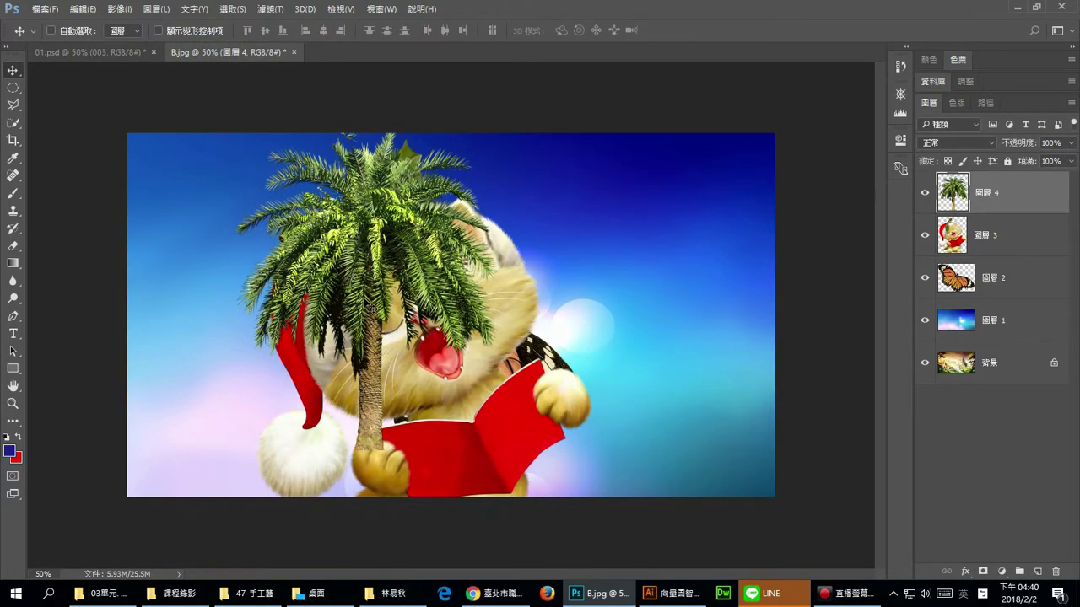
Shrink B.jpg's 圖層 4 palm tree to a tiny size, then scale it back up, leaving it blurry.
{"action": "key", "text": "ctrl+t"}
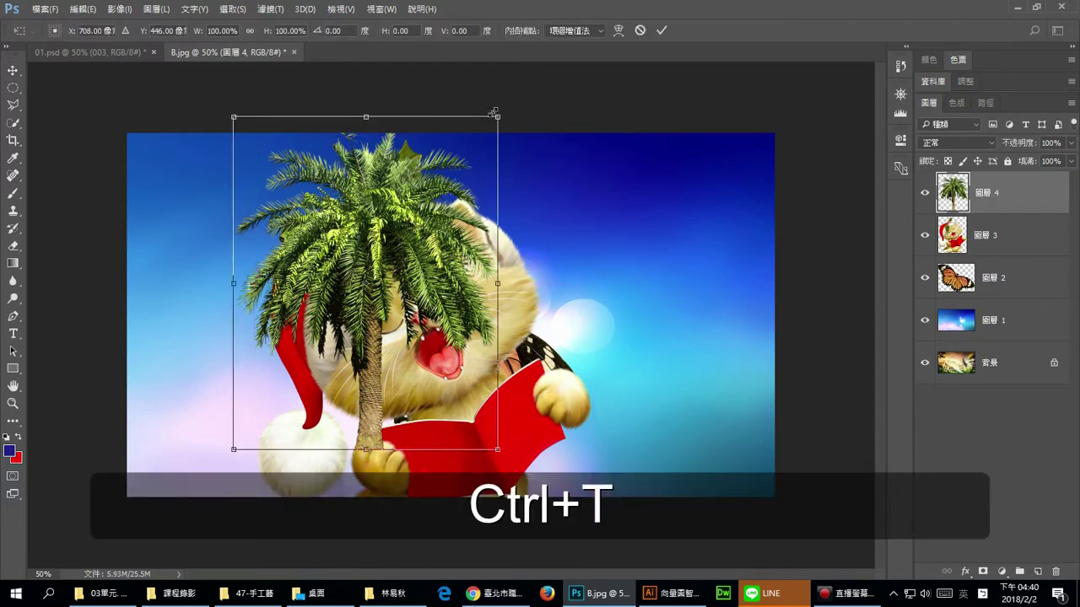
{"action": "left_click_drag", "start_coordinate": [497, 116], "coordinate": [253, 424]}
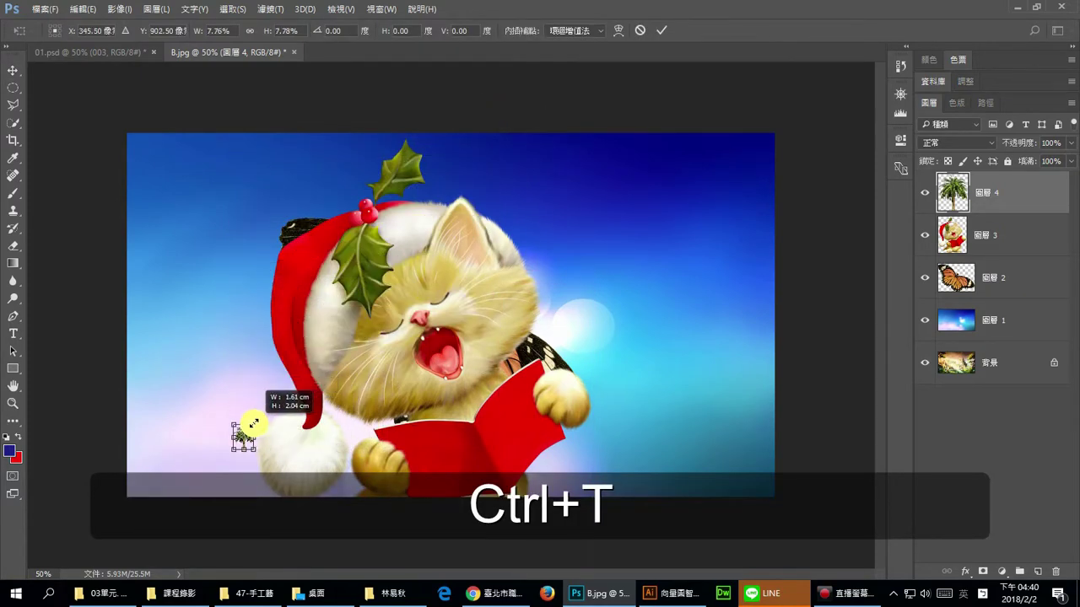
{"action": "left_click", "coordinate": [664, 30]}
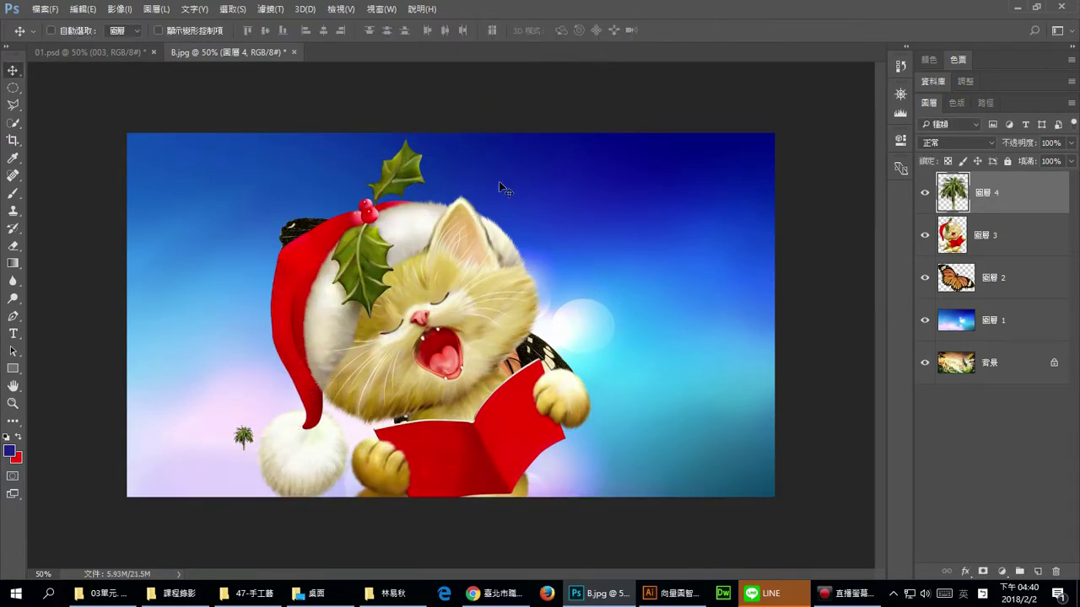
{"action": "key", "text": "ctrl"}
{"action": "key", "text": "ctrl+t"}
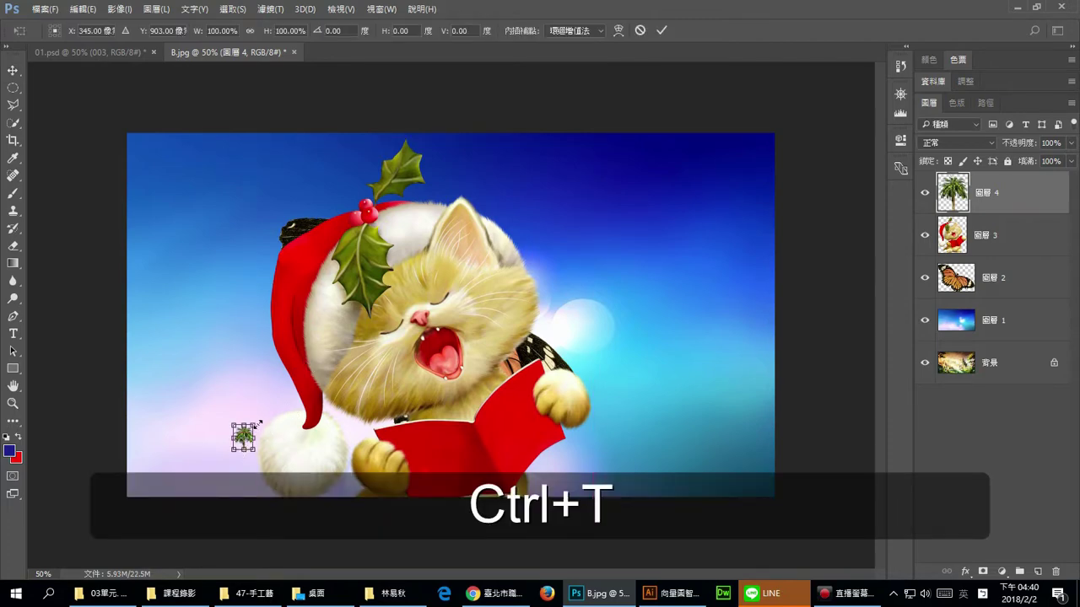
{"action": "left_click_drag", "start_coordinate": [260, 424], "coordinate": [603, 139]}
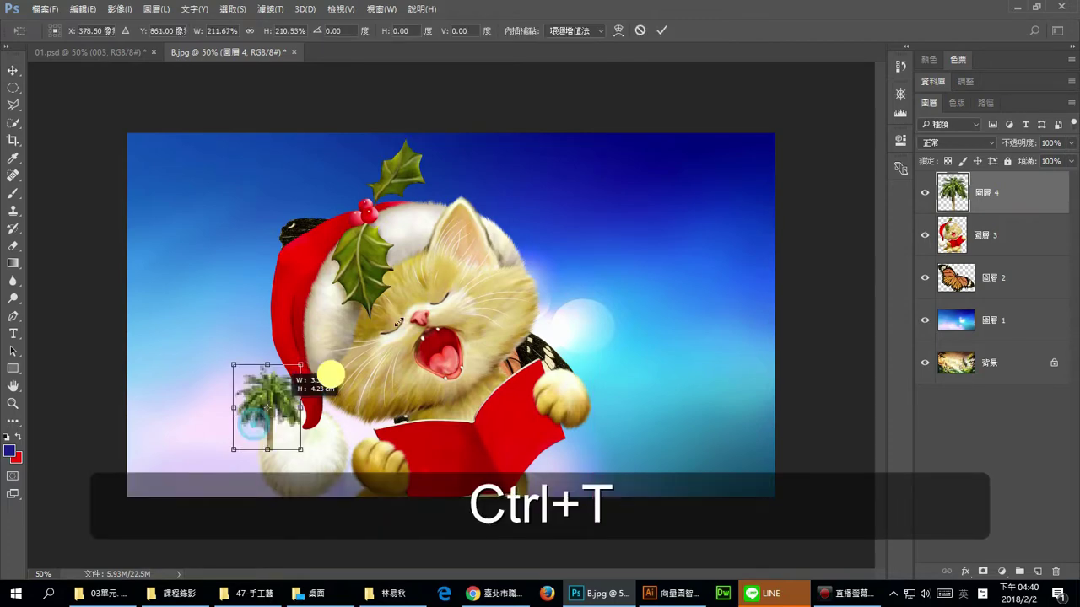
{"action": "left_click", "coordinate": [658, 31]}
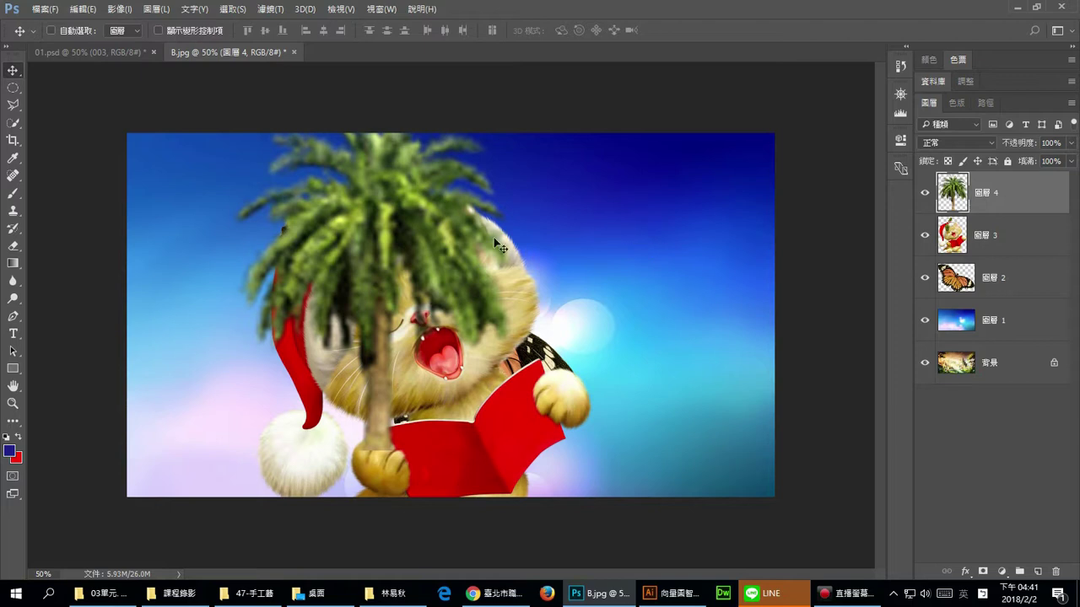
In B.jpg, hide the 圖層 4 palm tree and erase part of the cat's head on 圖層 3.
{"action": "left_click", "coordinate": [13, 247]}
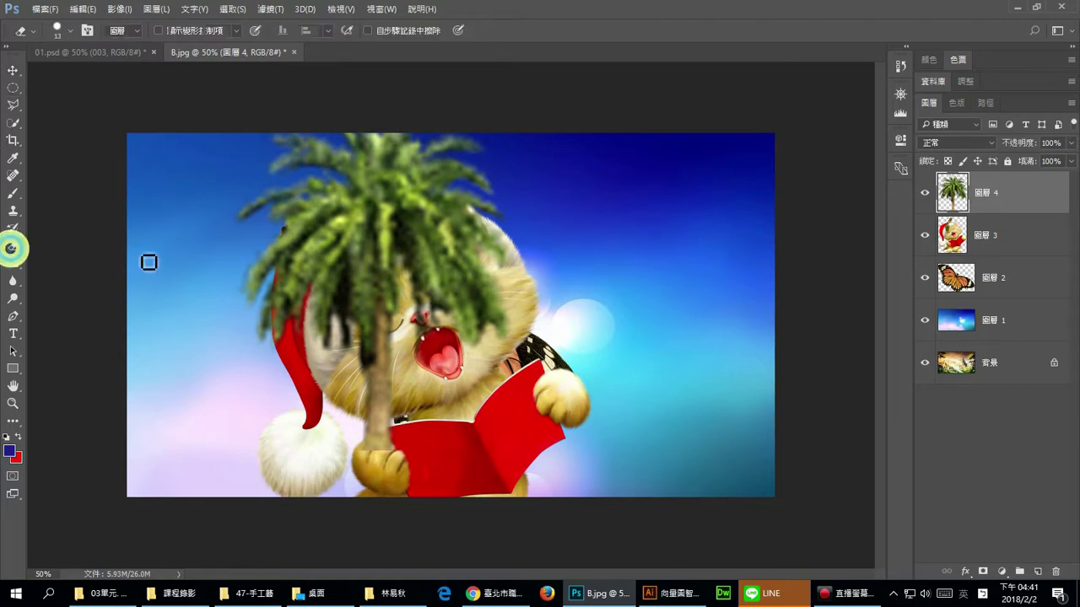
{"action": "left_click", "coordinate": [925, 192]}
{"action": "left_click", "coordinate": [1036, 247]}
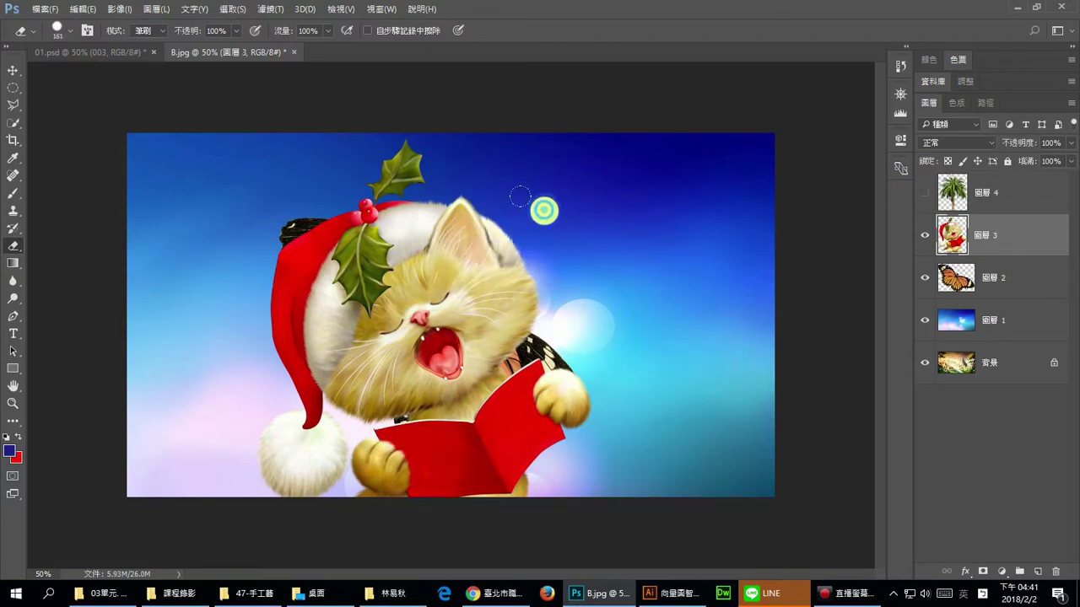
{"action": "left_click_drag", "start_coordinate": [540, 211], "coordinate": [342, 280]}
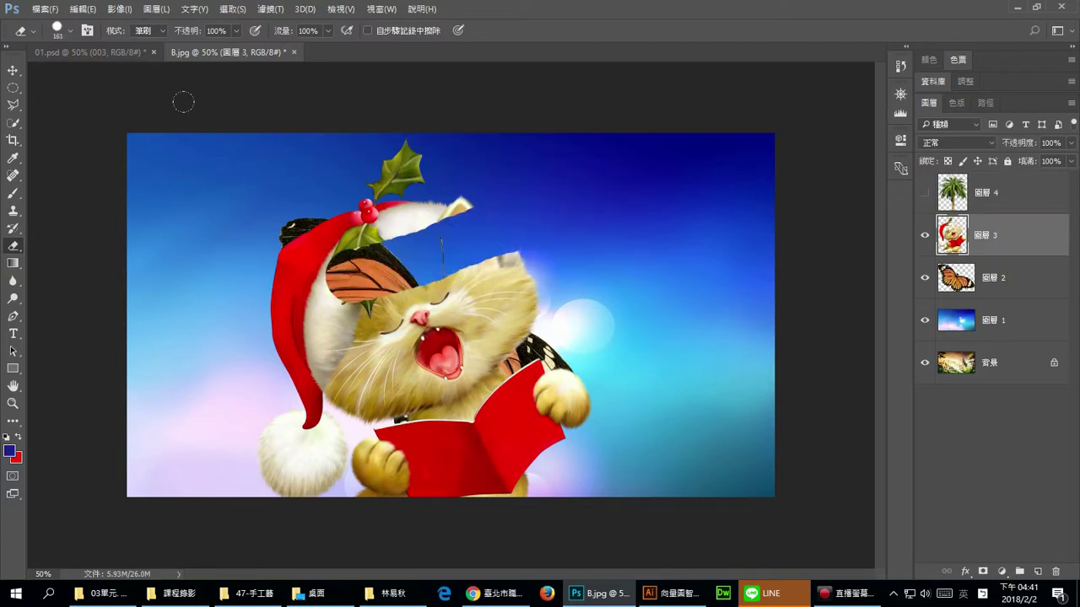
In 01.psd, hide the 003 palm tree, select the 002 cat layer and zoom to 100%.
{"action": "left_click", "coordinate": [111, 55]}
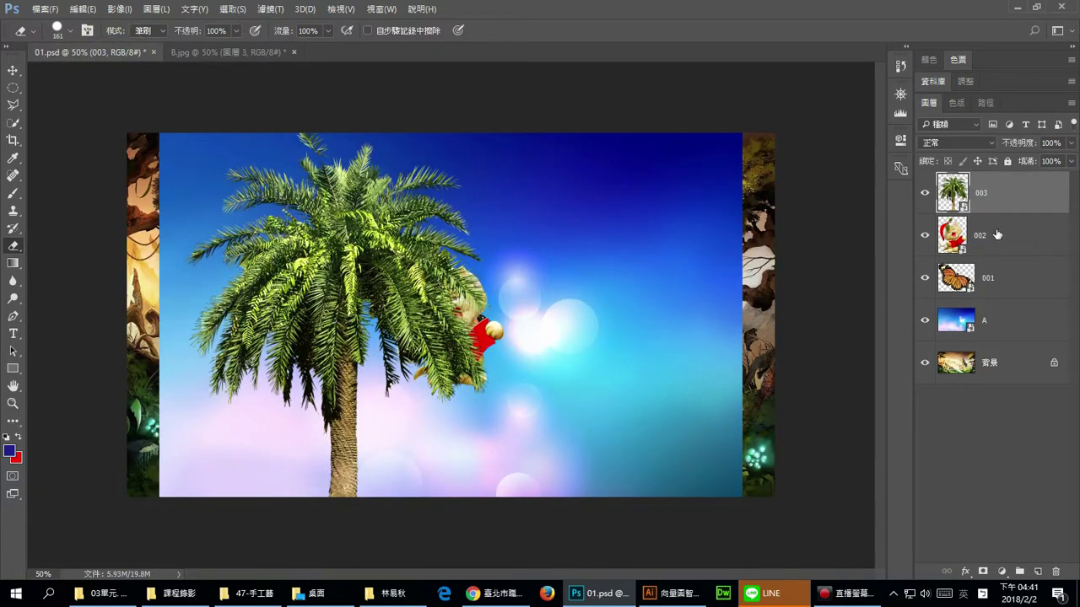
{"action": "left_click", "coordinate": [925, 193]}
{"action": "left_click", "coordinate": [1001, 235]}
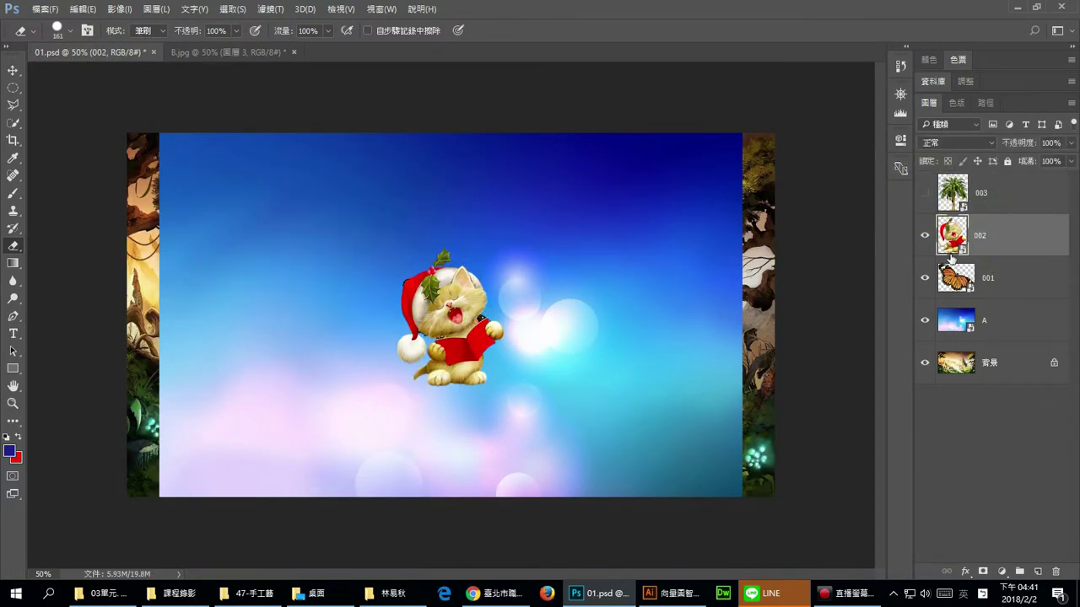
{"action": "key", "text": "ctrl+plus"}
{"action": "key", "text": "ctrl+plus"}
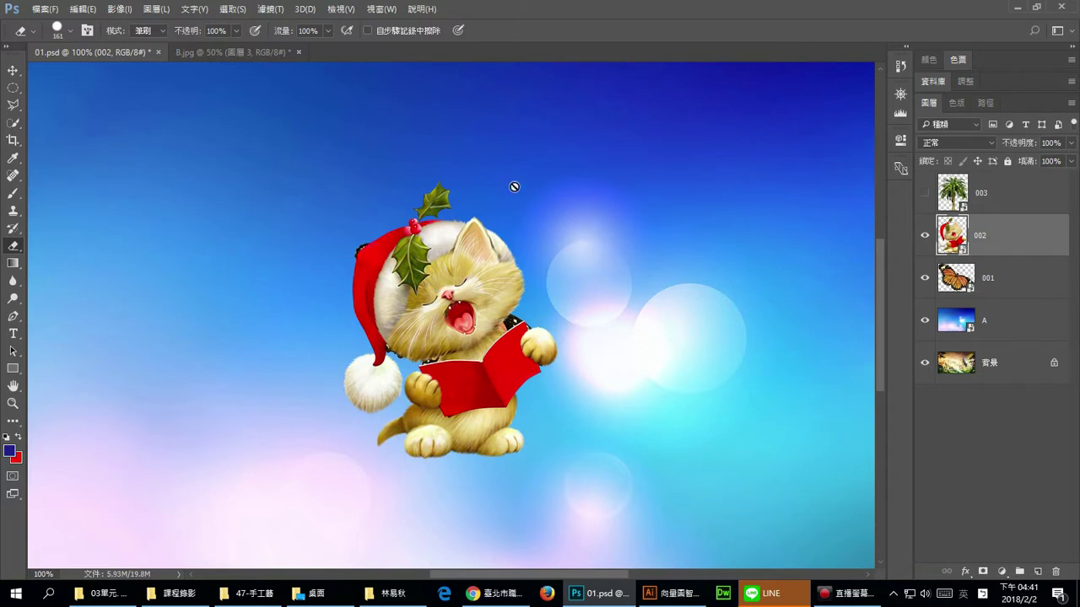
Rasterize the cat layer 002 and erase the Santa hat and head.
{"action": "left_click", "coordinate": [586, 225]}
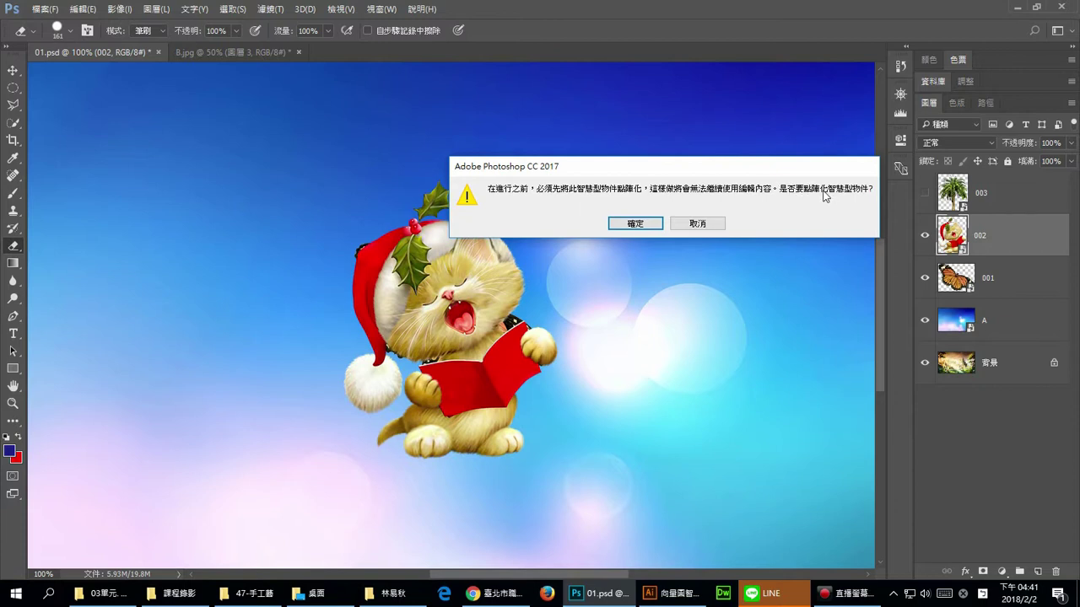
{"action": "left_click", "coordinate": [633, 225]}
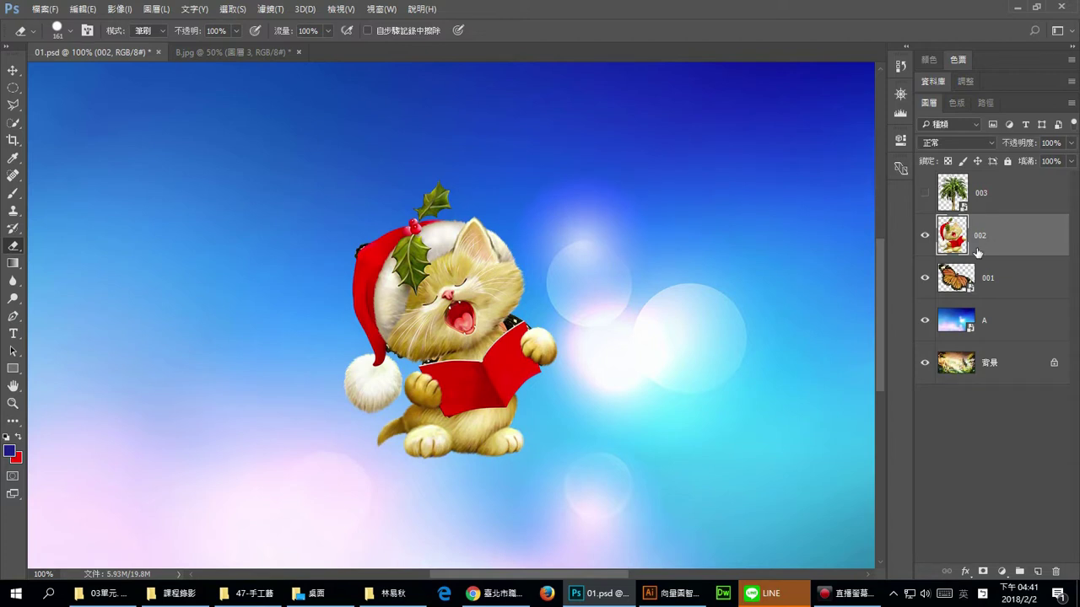
{"action": "left_click_drag", "start_coordinate": [506, 253], "coordinate": [314, 335]}
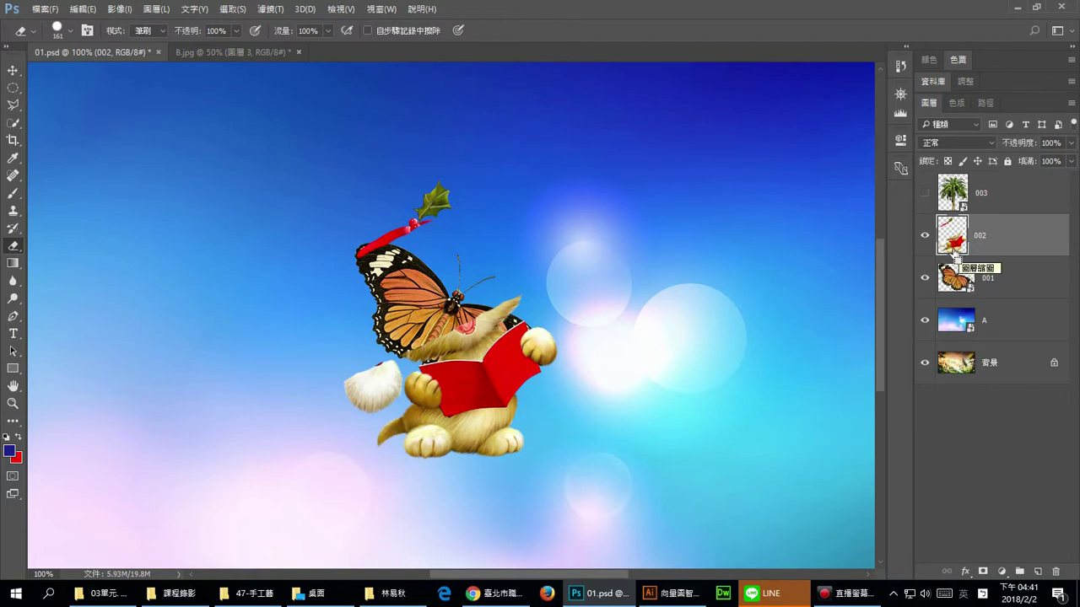
Fit the image on screen and step back through history to the uncut cat.
{"action": "key", "text": "ctrl+0"}
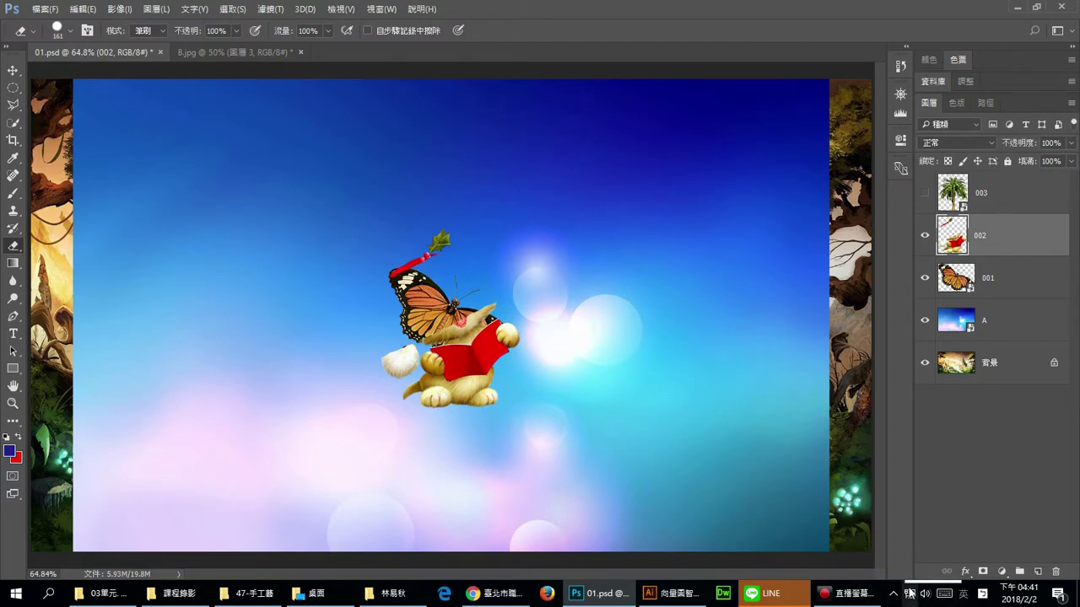
{"action": "key", "text": "ctrl+alt+z"}
{"action": "key", "text": "ctrl+alt+z"}
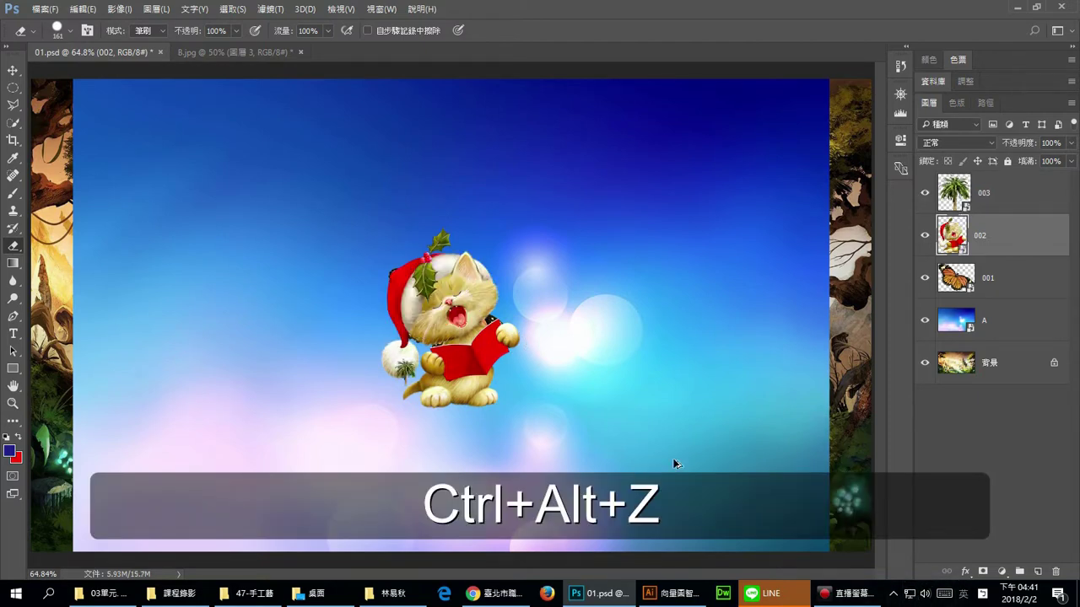
{"action": "key", "text": "ctrl+alt+z"}
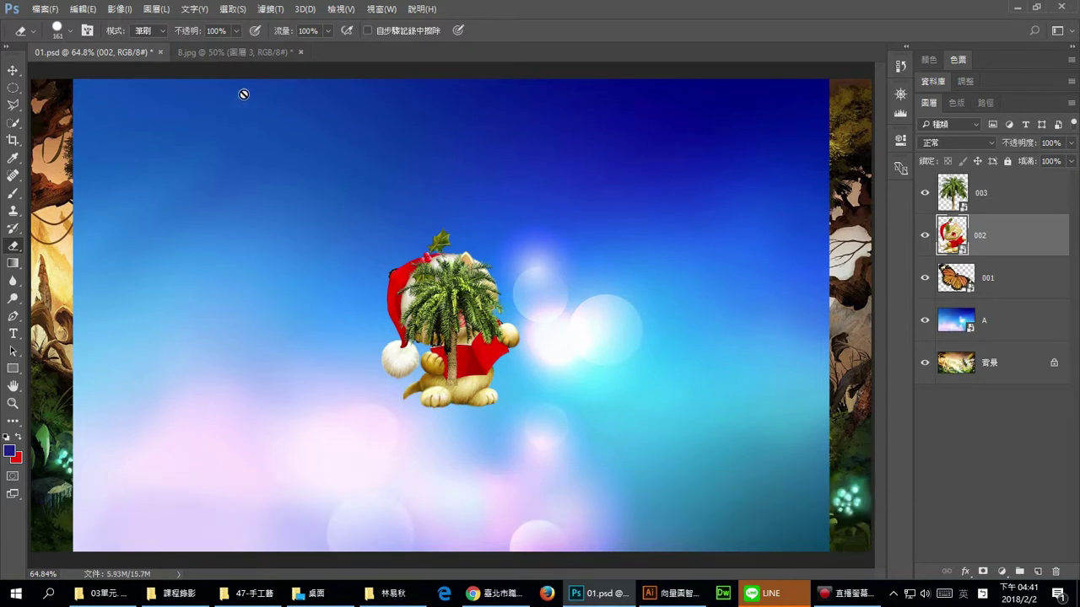
In B.jpg, undo the cat erasing, show 圖層 4, and step back to the large, sharp palm.
{"action": "left_click", "coordinate": [241, 52]}
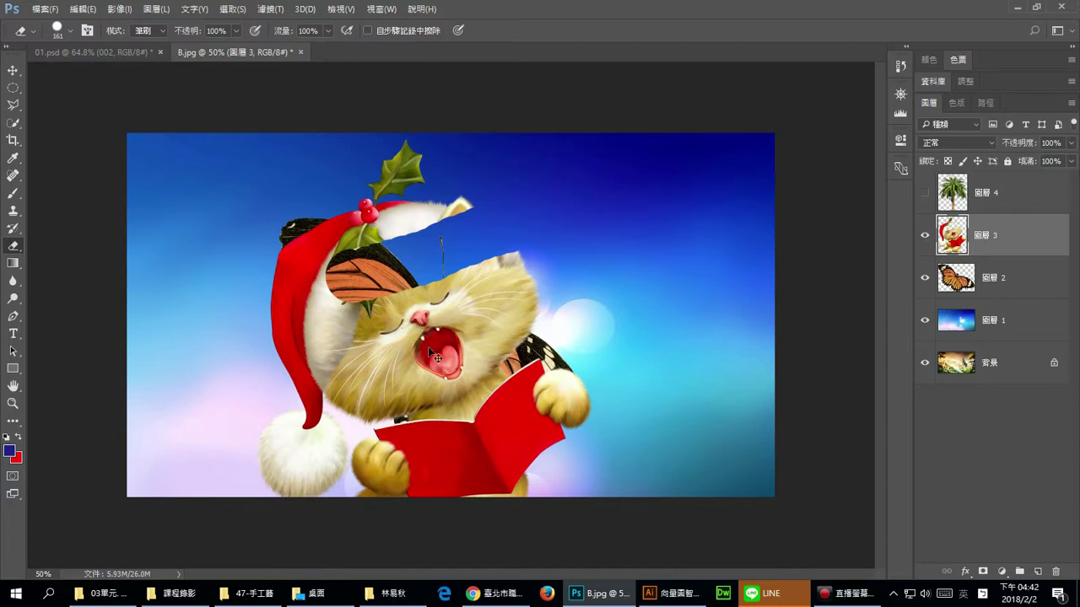
{"action": "key", "text": "ctrl+alt+z"}
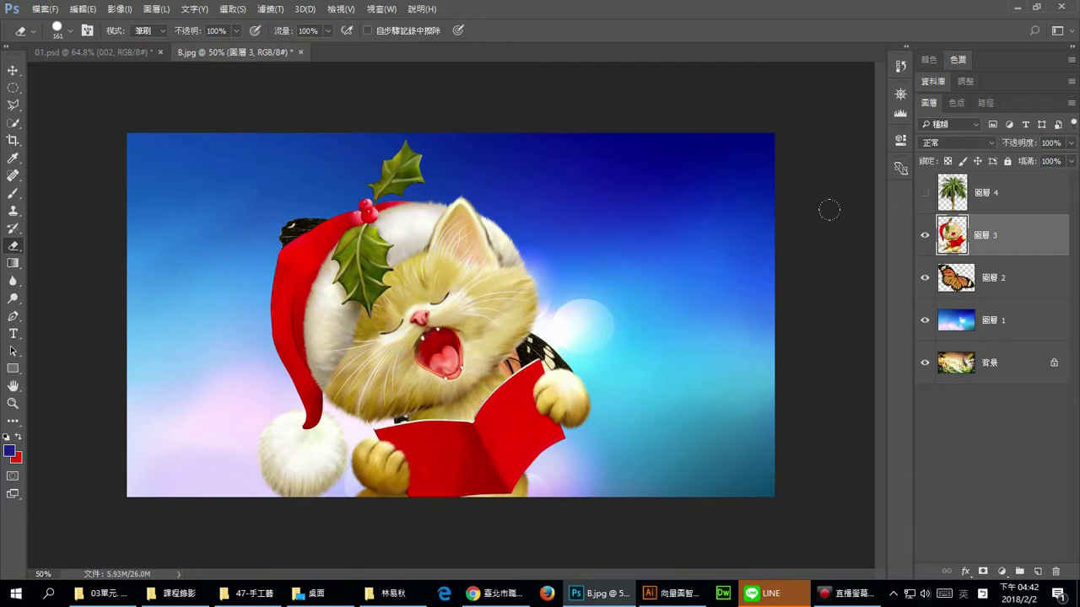
{"action": "left_click", "coordinate": [925, 192]}
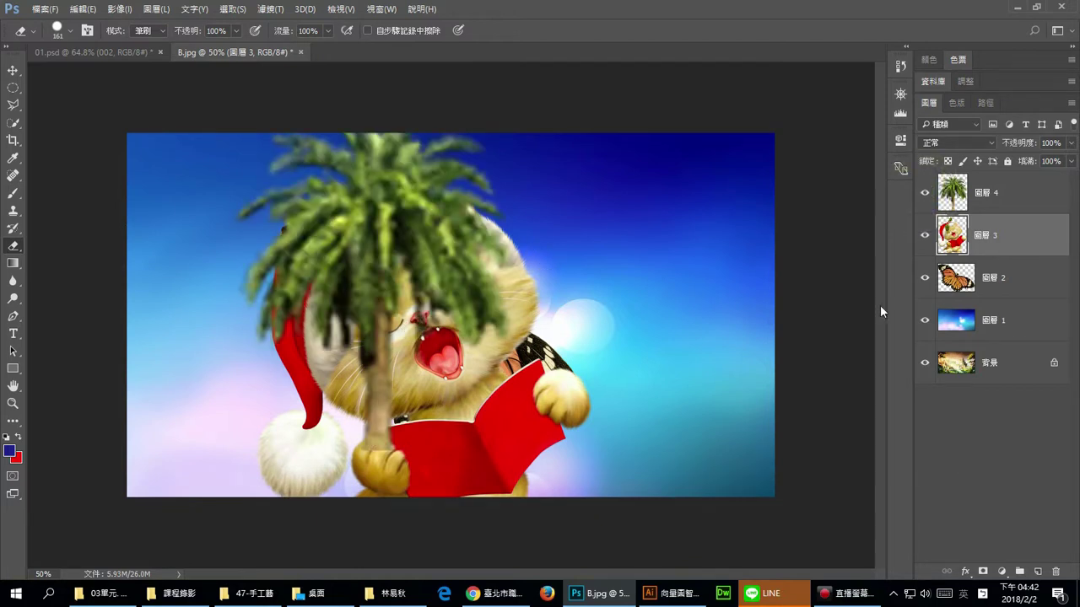
{"action": "key", "text": "ctrl+alt+z"}
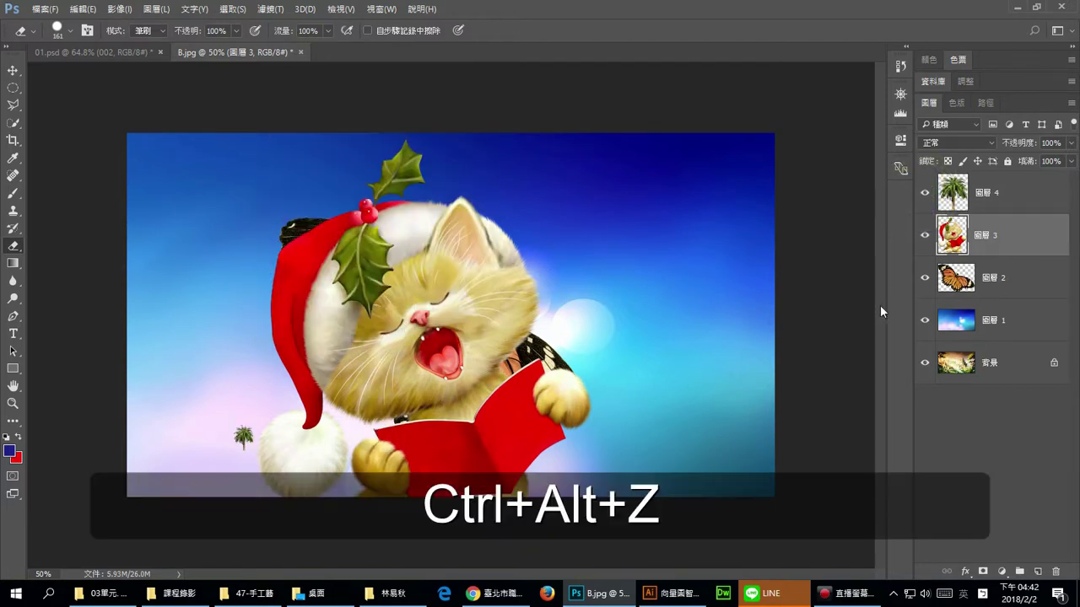
{"action": "key", "text": "ctrl+alt+z"}
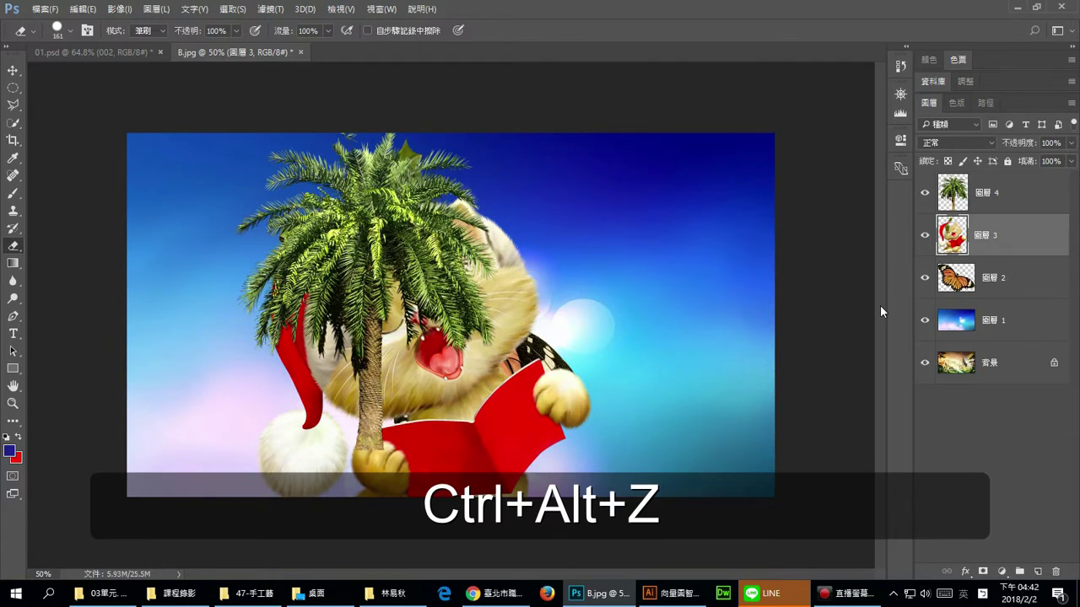